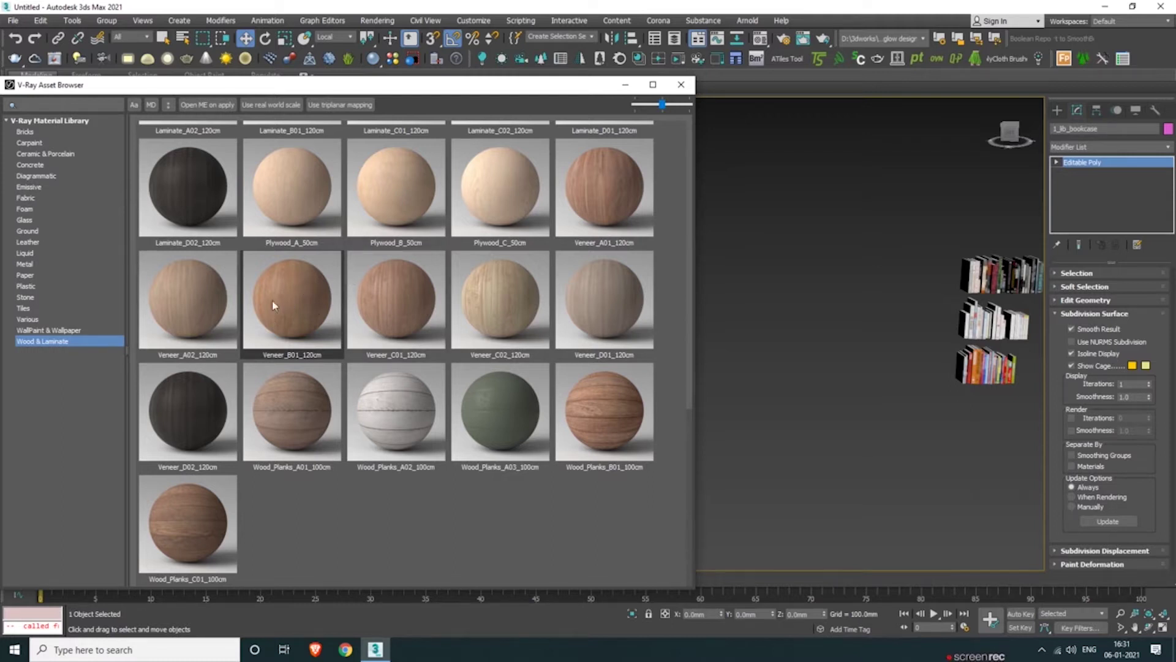
Apply the Laminate_B01_120cm wood material to the selected bookcase and close the asset browser.
{"action": "scroll", "coordinate": [288, 303], "scroll_direction": "up", "scroll_amount": 5}
{"action": "scroll", "coordinate": [307, 297], "scroll_direction": "up", "scroll_amount": 2}
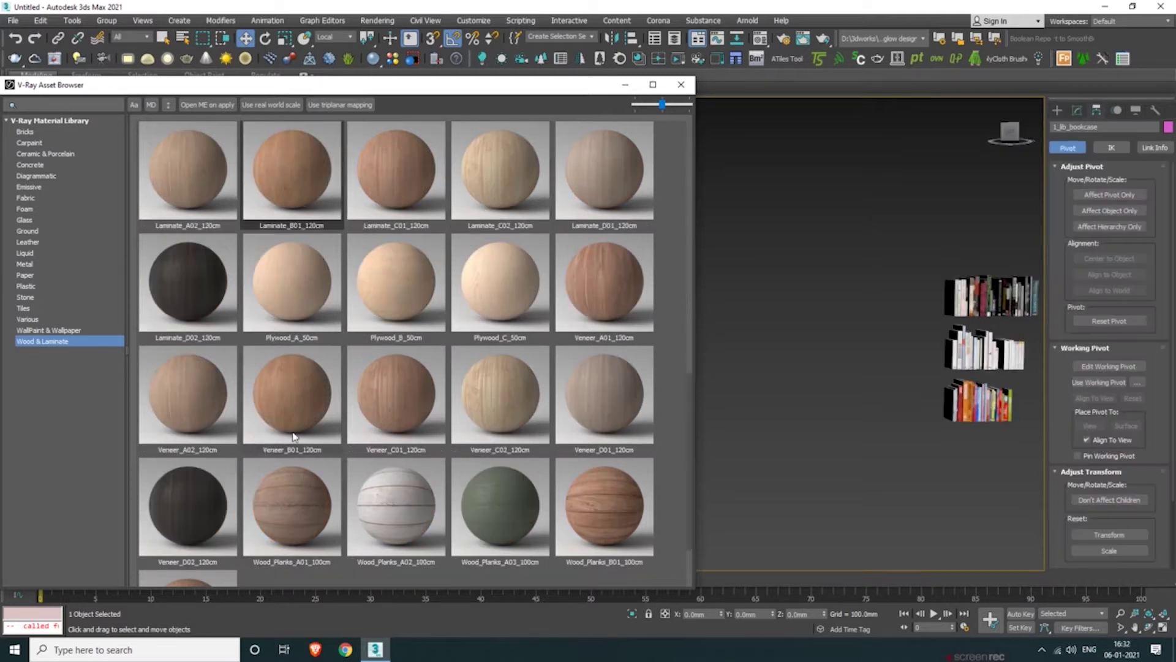
{"action": "mouse_move", "coordinate": [316, 442]}
{"action": "mouse_move", "coordinate": [313, 211]}
{"action": "right_click", "coordinate": [291, 192]}
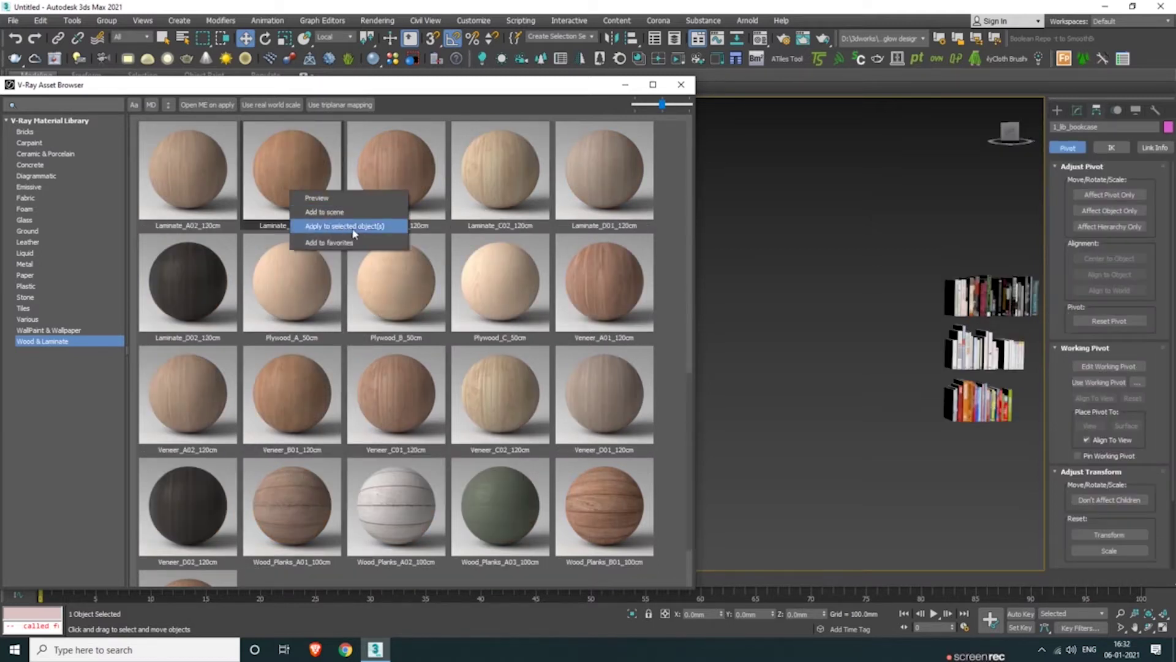
{"action": "left_click", "coordinate": [347, 230]}
{"action": "left_click", "coordinate": [681, 86]}
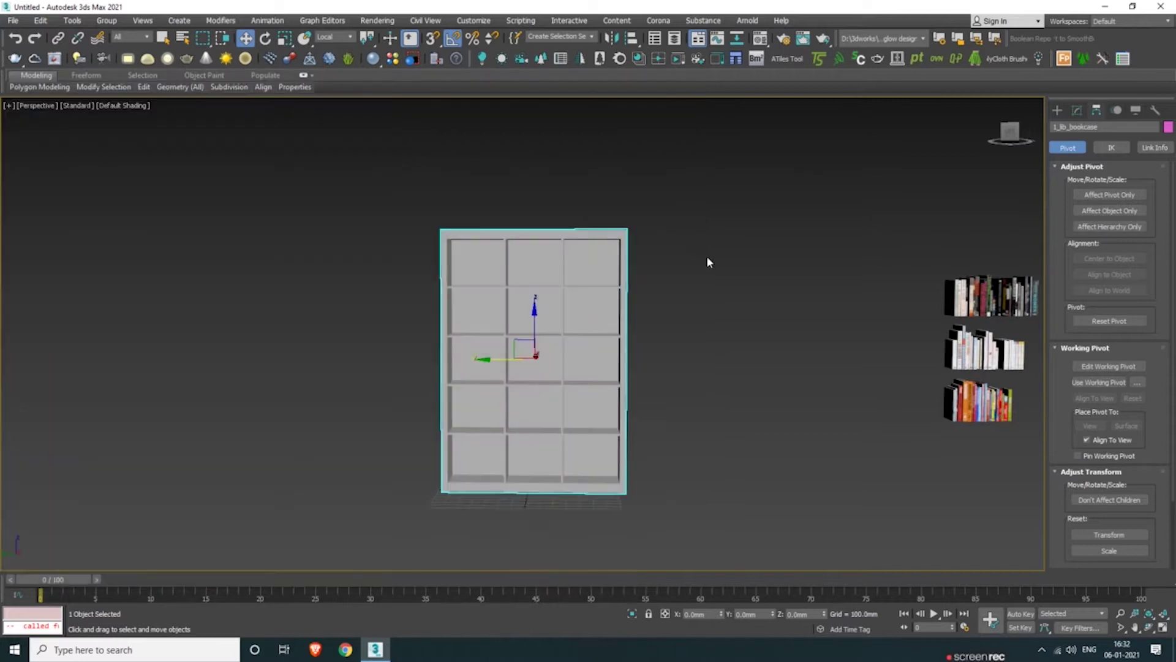
Sample the bookcase's material into the first Material Editor slot and show its diffuse bitmap in the viewport.
{"action": "key", "text": "m"}
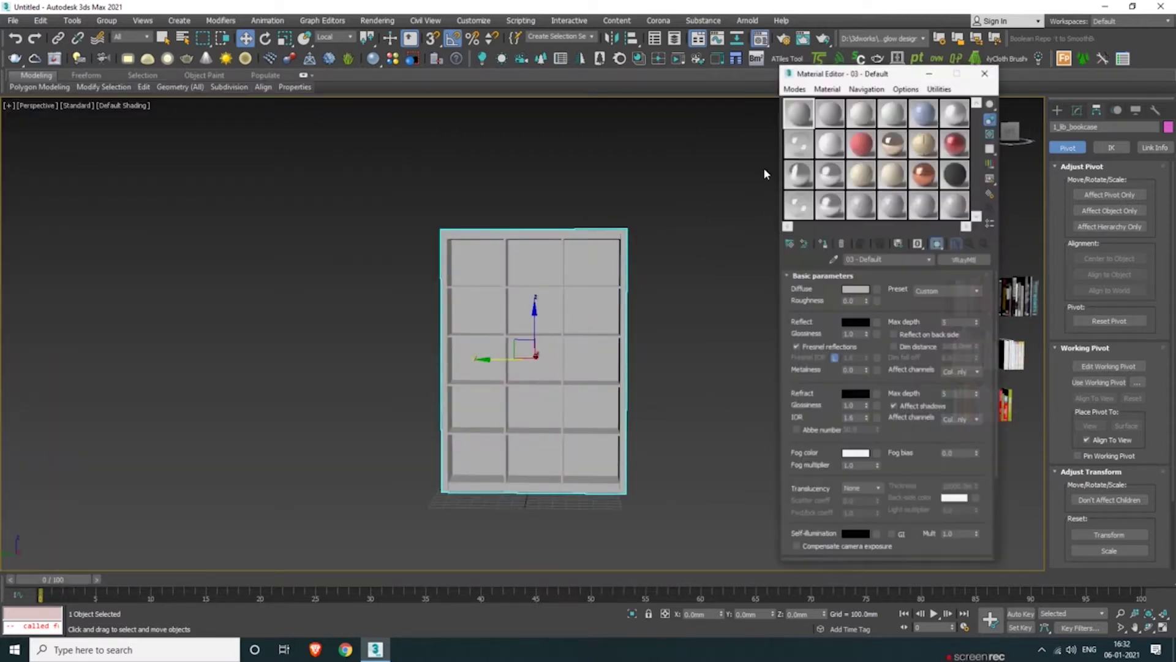
{"action": "left_click", "coordinate": [833, 260]}
{"action": "left_click", "coordinate": [630, 230]}
{"action": "left_click", "coordinate": [876, 289]}
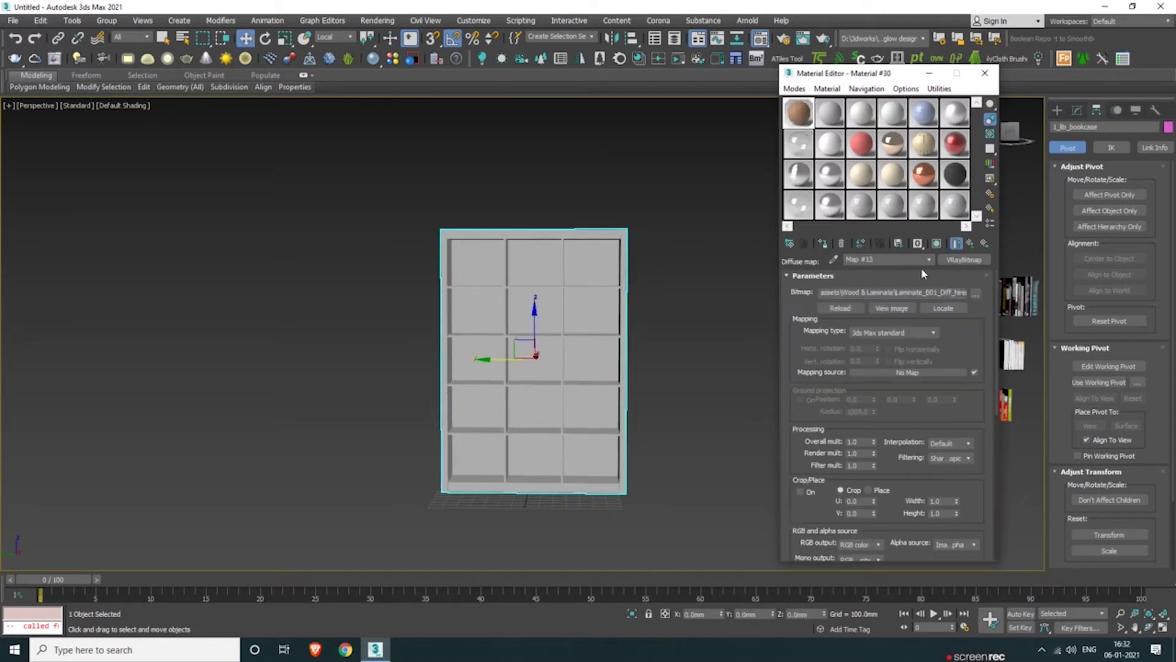
{"action": "left_click", "coordinate": [936, 244]}
{"action": "middle_click_drag", "start_coordinate": [547, 311], "coordinate": [626, 376], "text": "alt"}
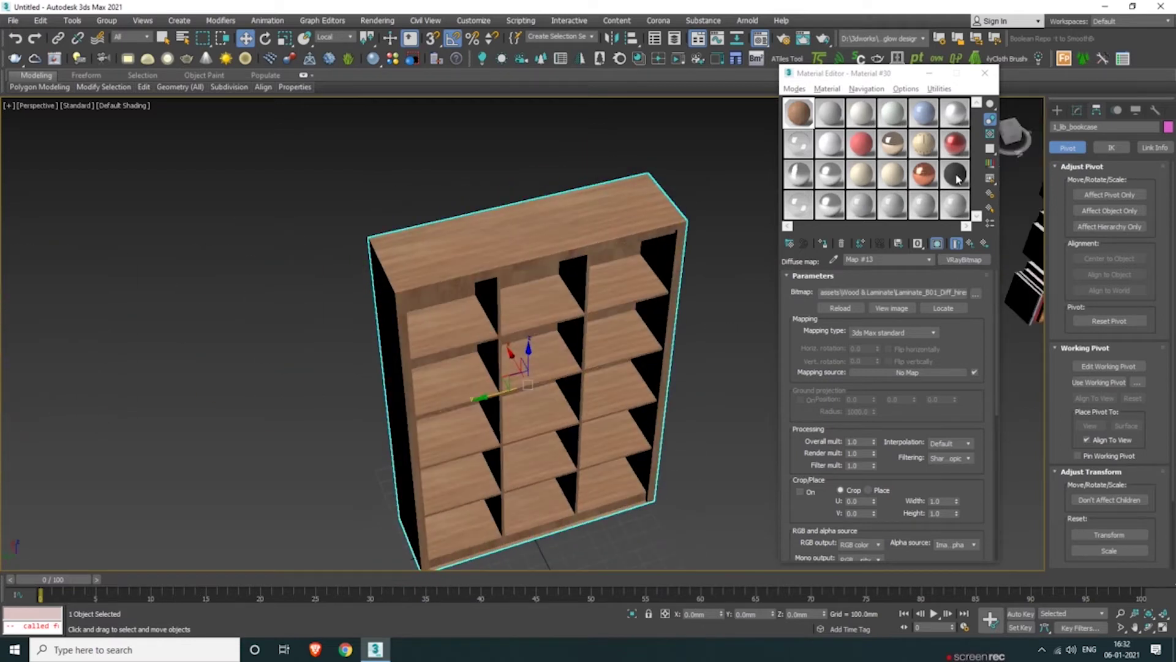
{"action": "left_click", "coordinate": [984, 74]}
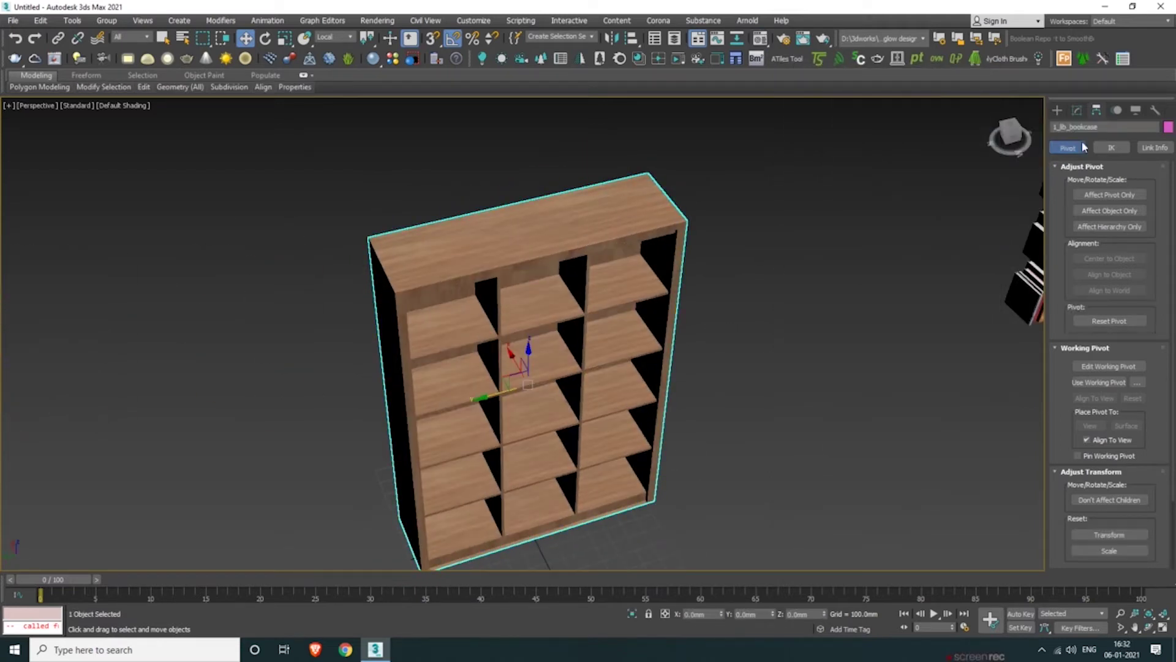
Examine the wood texture on the bookcase from the front and from several angles.
{"action": "left_click", "coordinate": [1074, 111]}
{"action": "scroll", "coordinate": [765, 306], "scroll_direction": "down", "scroll_amount": 3}
{"action": "middle_click_drag", "start_coordinate": [766, 308], "coordinate": [716, 315], "text": "alt"}
{"action": "scroll", "coordinate": [716, 318], "scroll_direction": "up", "scroll_amount": 3}
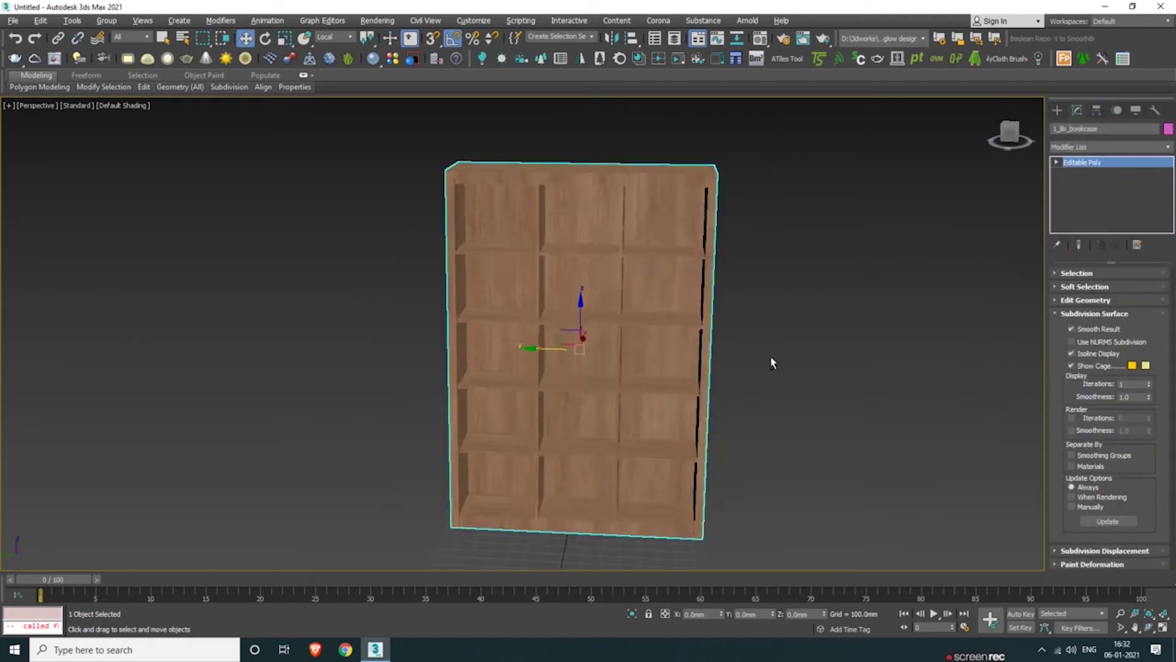
{"action": "middle_click_drag", "start_coordinate": [698, 357], "coordinate": [579, 346]}
{"action": "scroll", "coordinate": [579, 346], "scroll_direction": "down", "scroll_amount": 3}
{"action": "scroll", "coordinate": [579, 346], "scroll_direction": "down", "scroll_amount": 2}
{"action": "scroll", "coordinate": [548, 342], "scroll_direction": "up", "scroll_amount": 4}
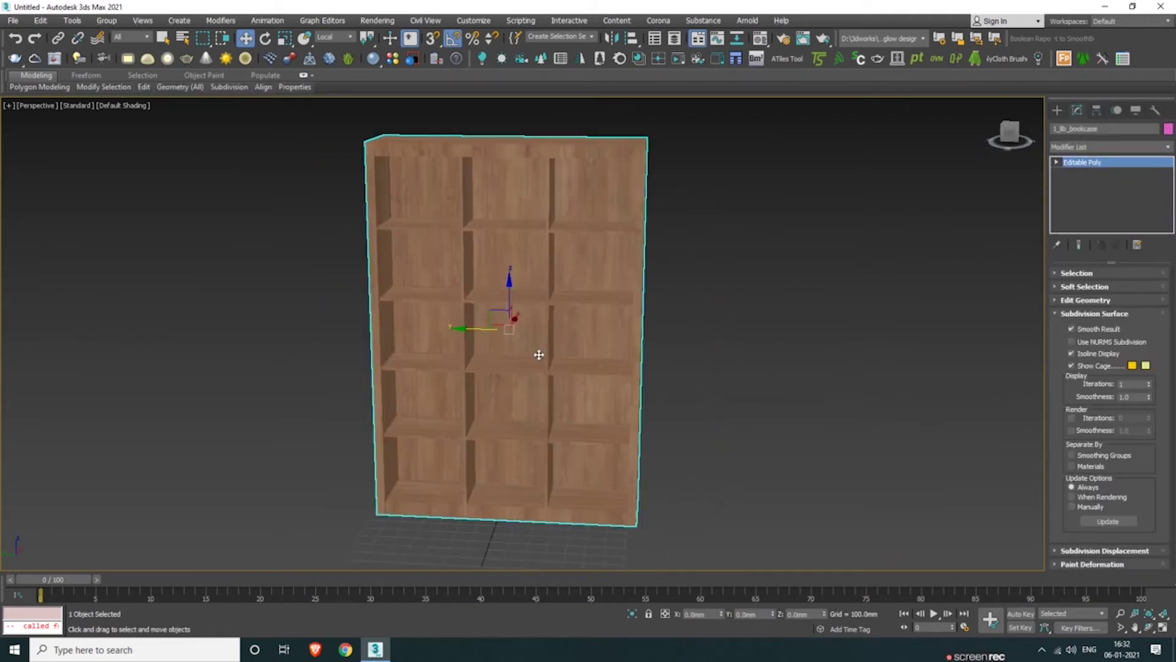
{"action": "middle_click_drag", "start_coordinate": [546, 340], "coordinate": [582, 346], "text": "alt"}
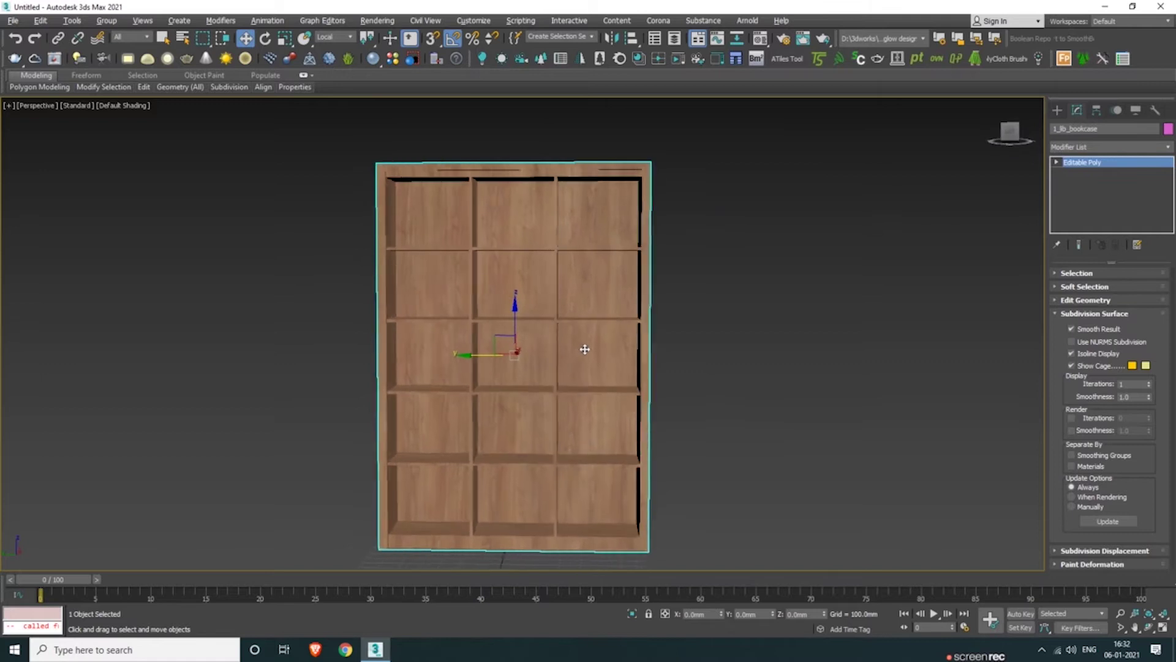
{"action": "scroll", "coordinate": [675, 166], "scroll_direction": "down", "scroll_amount": 3}
{"action": "middle_click_drag", "start_coordinate": [717, 184], "coordinate": [672, 197]}
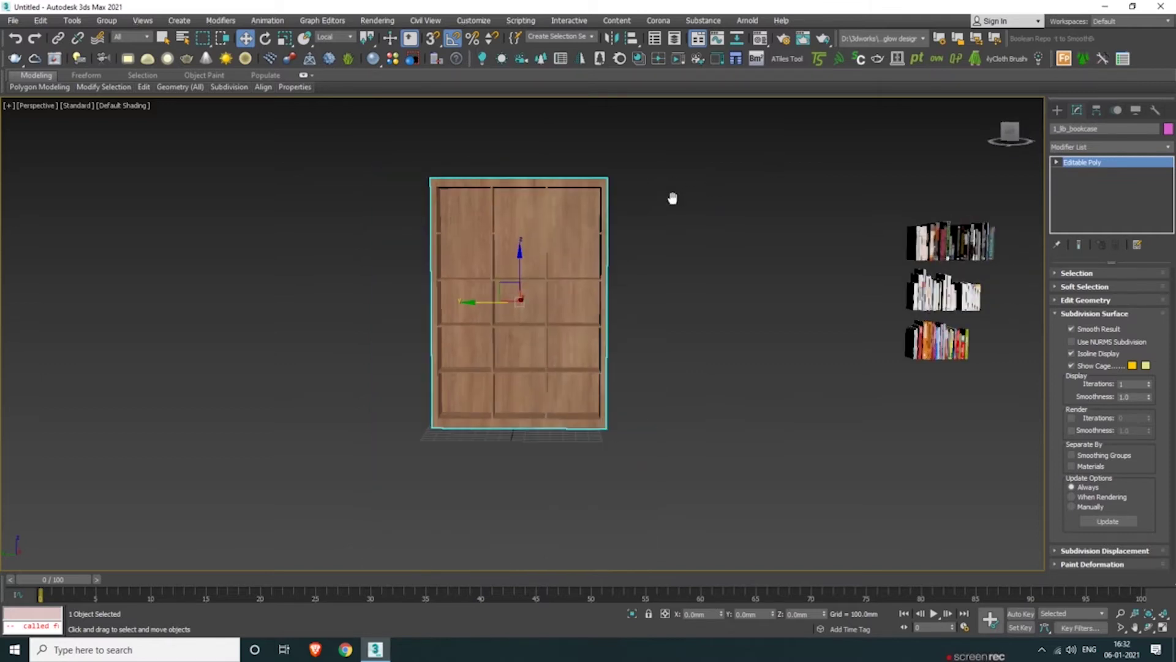
Move the group of books along the Y axis closer to the bookcase and deselect it.
{"action": "left_click_drag", "start_coordinate": [845, 157], "coordinate": [1006, 447]}
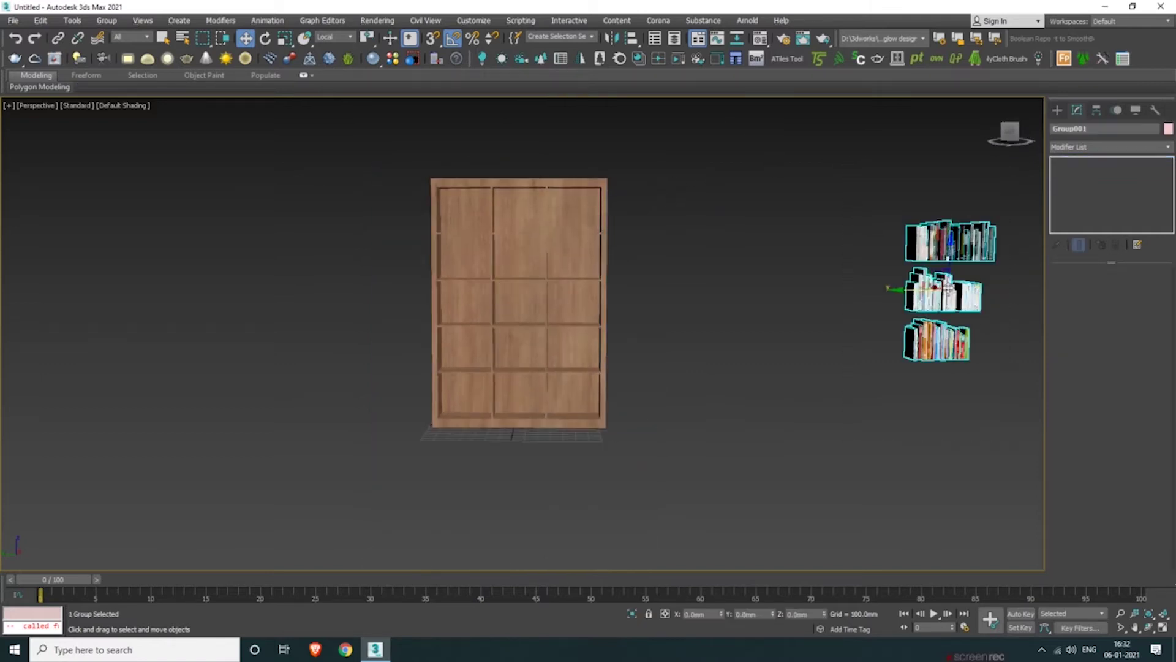
{"action": "left_click_drag", "start_coordinate": [901, 289], "coordinate": [723, 302]}
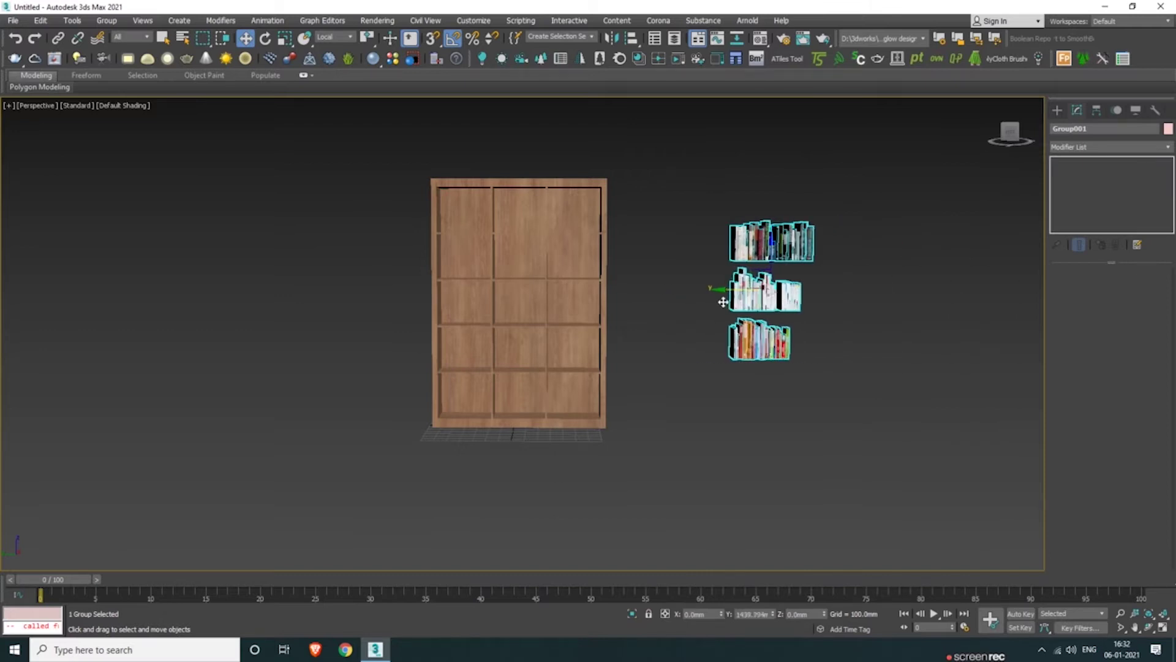
{"action": "left_click", "coordinate": [901, 341]}
Open Bookmanager 2.0 and add the grouped books as its source books.
{"action": "left_click", "coordinate": [522, 268]}
{"action": "middle_click_drag", "start_coordinate": [522, 268], "coordinate": [529, 282], "text": "alt"}
{"action": "scroll", "coordinate": [534, 269], "scroll_direction": "up", "scroll_amount": 2}
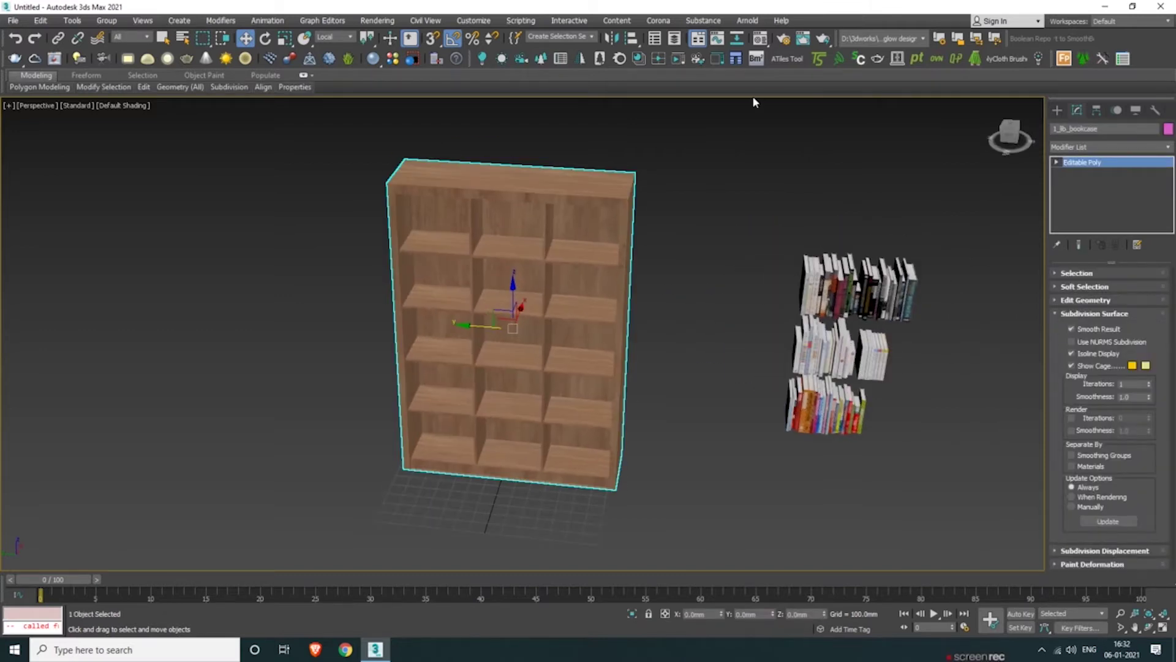
{"action": "left_click", "coordinate": [759, 60]}
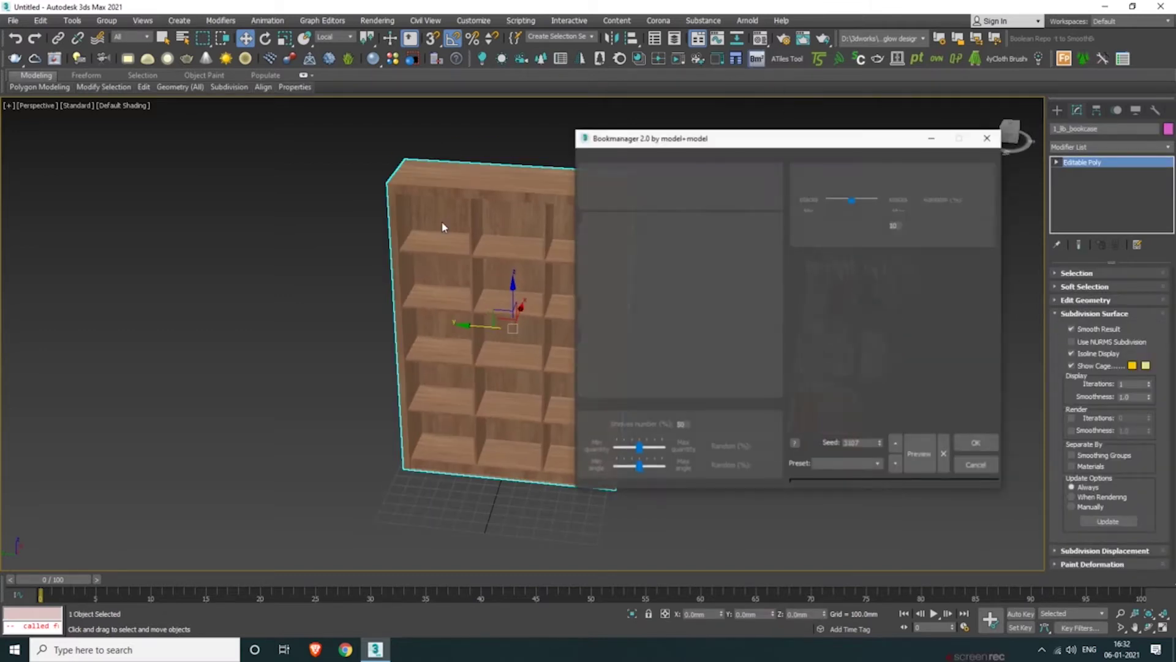
{"action": "left_click_drag", "start_coordinate": [624, 143], "coordinate": [235, 156]}
{"action": "left_click_drag", "start_coordinate": [715, 146], "coordinate": [916, 517]}
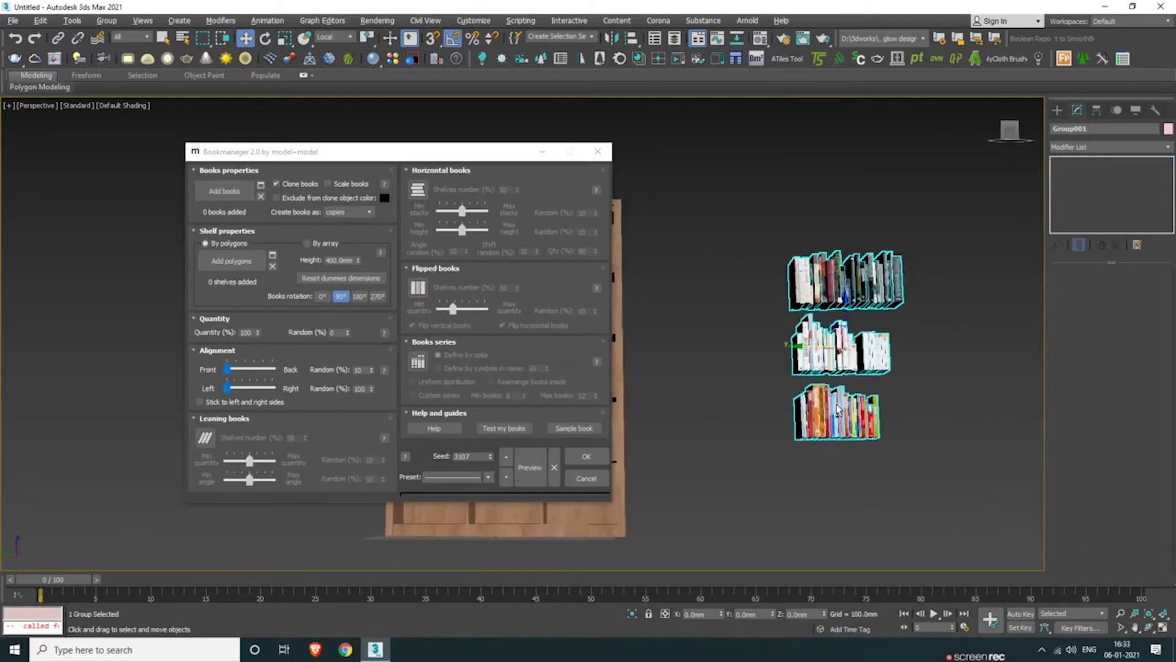
{"action": "left_click", "coordinate": [224, 191]}
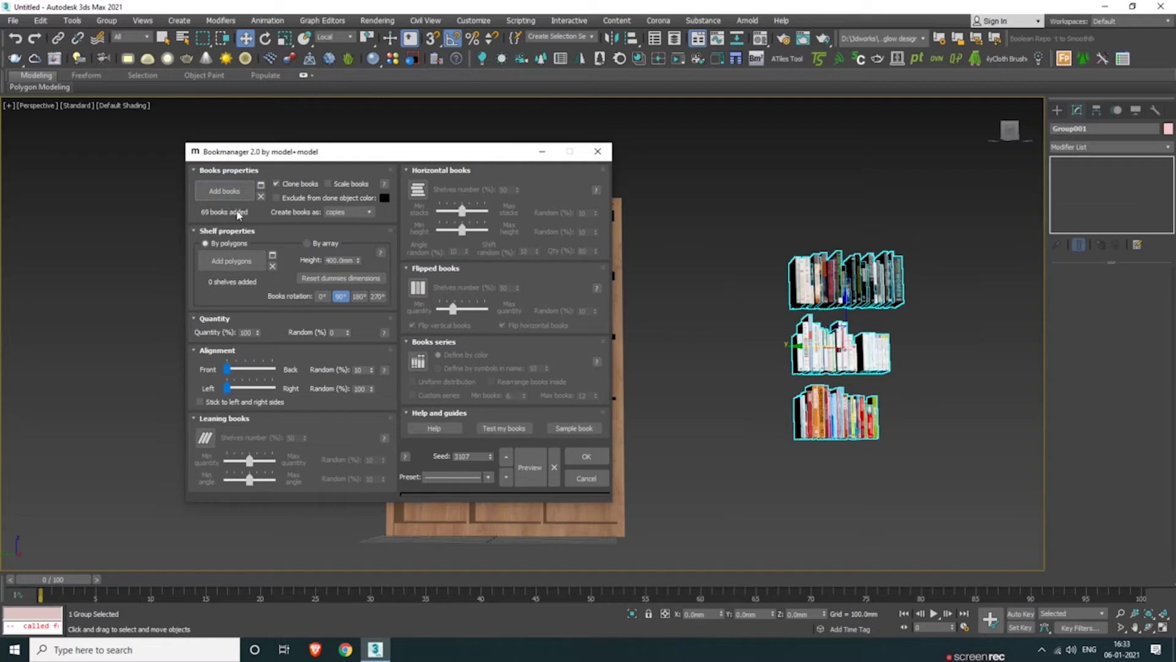
Add the top faces of all 15 bookcase compartments to Bookmanager as shelves by polygons.
{"action": "left_click_drag", "start_coordinate": [250, 153], "coordinate": [759, 179]}
{"action": "middle_click_drag", "start_coordinate": [469, 230], "coordinate": [319, 298], "text": "alt"}
{"action": "scroll", "coordinate": [334, 248], "scroll_direction": "down", "scroll_amount": 3}
{"action": "left_click", "coordinate": [320, 298]}
{"action": "scroll", "coordinate": [325, 272], "scroll_direction": "up", "scroll_amount": 2}
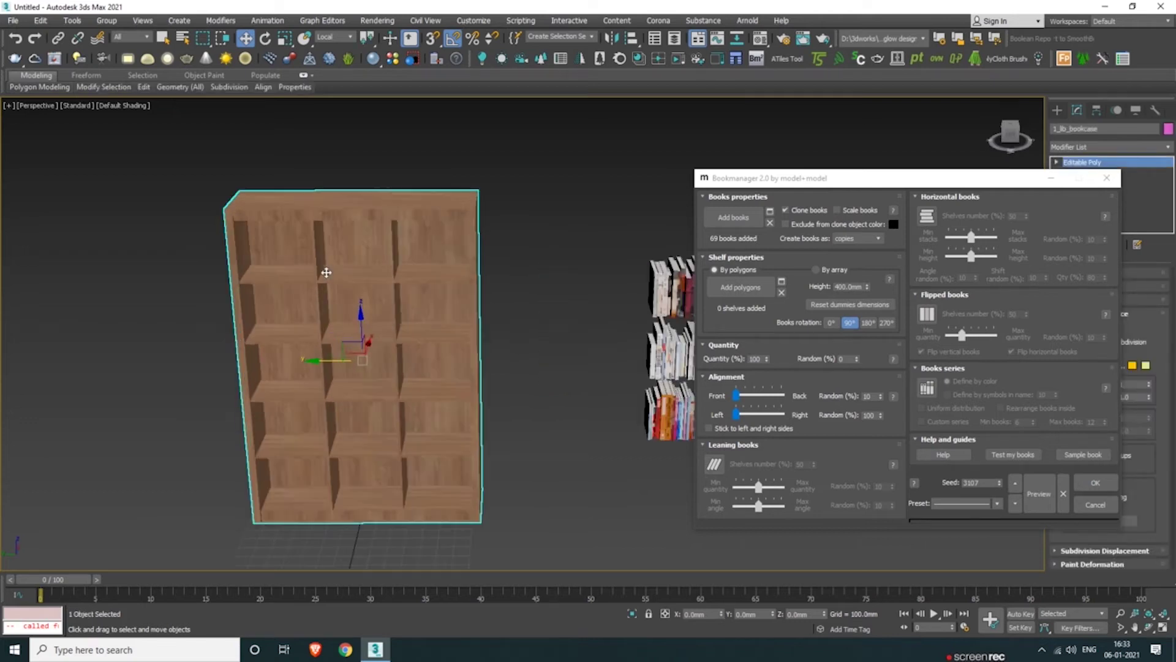
{"action": "key", "text": "4"}
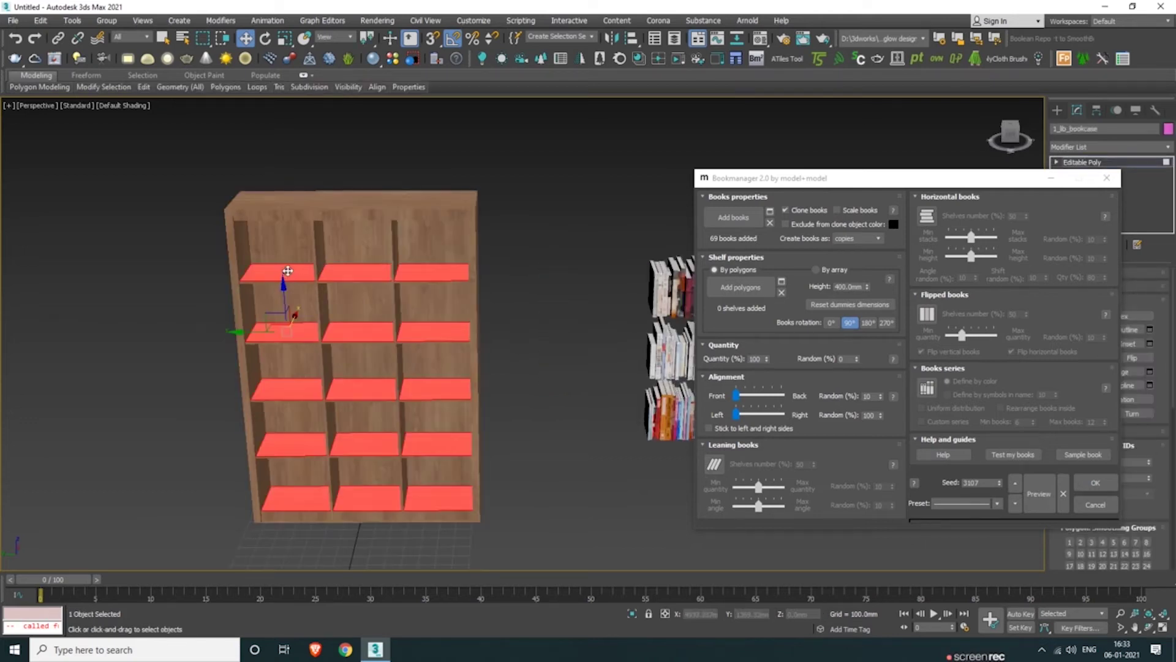
{"action": "middle_click_drag", "start_coordinate": [347, 296], "coordinate": [378, 301], "text": "alt"}
{"action": "left_click_drag", "start_coordinate": [729, 184], "coordinate": [728, 168]}
{"action": "middle_click_drag", "start_coordinate": [453, 325], "coordinate": [386, 349], "text": "alt"}
{"action": "left_click", "coordinate": [734, 274]}
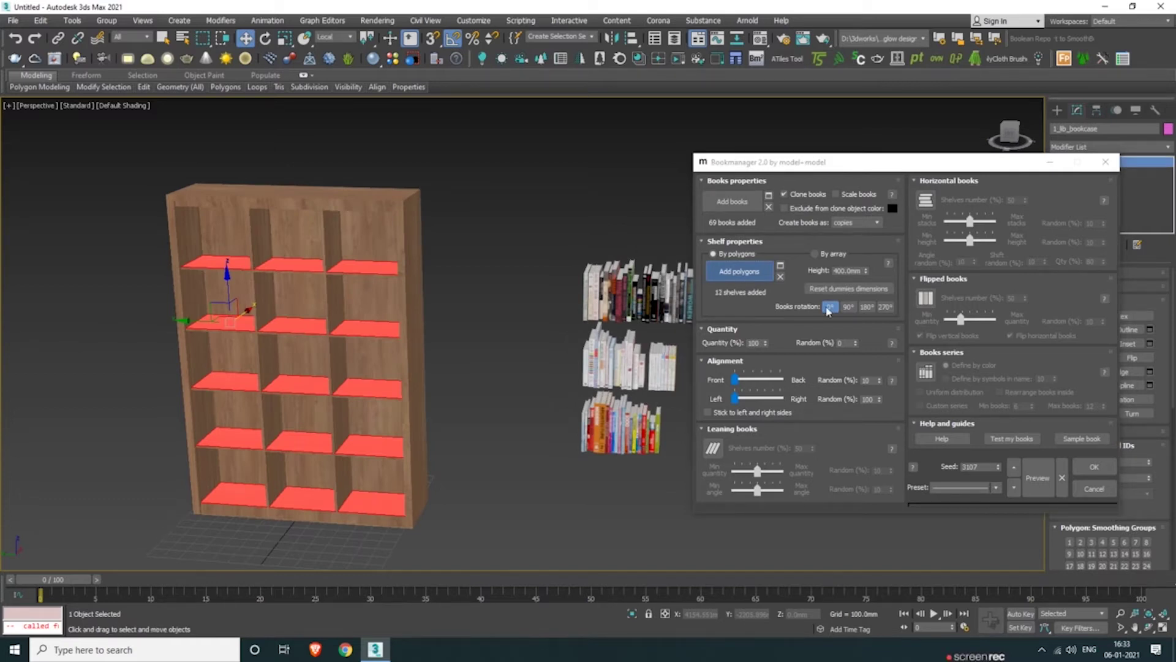
Preview the shelves filled with a books rotation of 0° and of 90°, checking the 90° result up close.
{"action": "left_click", "coordinate": [828, 308]}
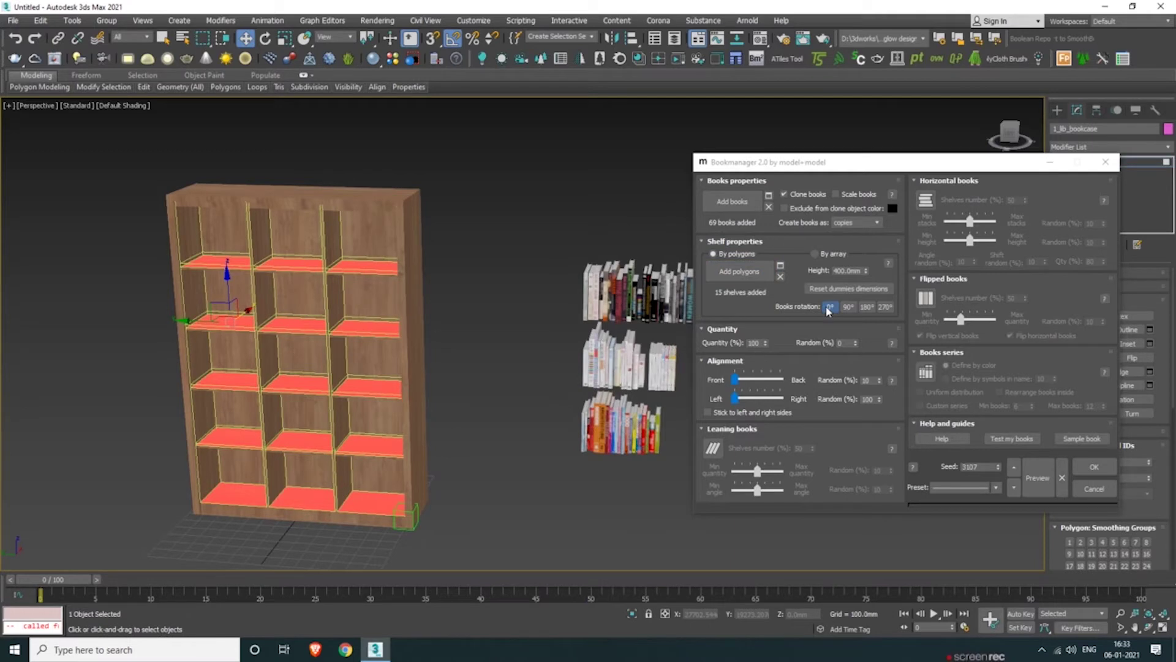
{"action": "left_click", "coordinate": [1038, 477]}
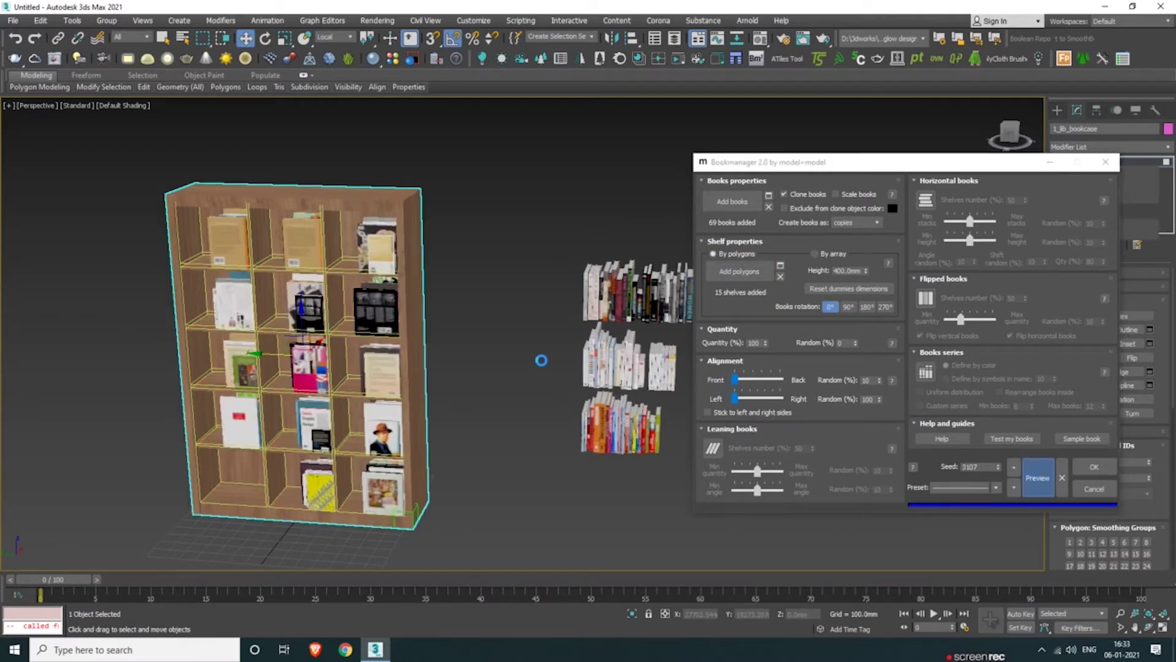
{"action": "left_click", "coordinate": [847, 307]}
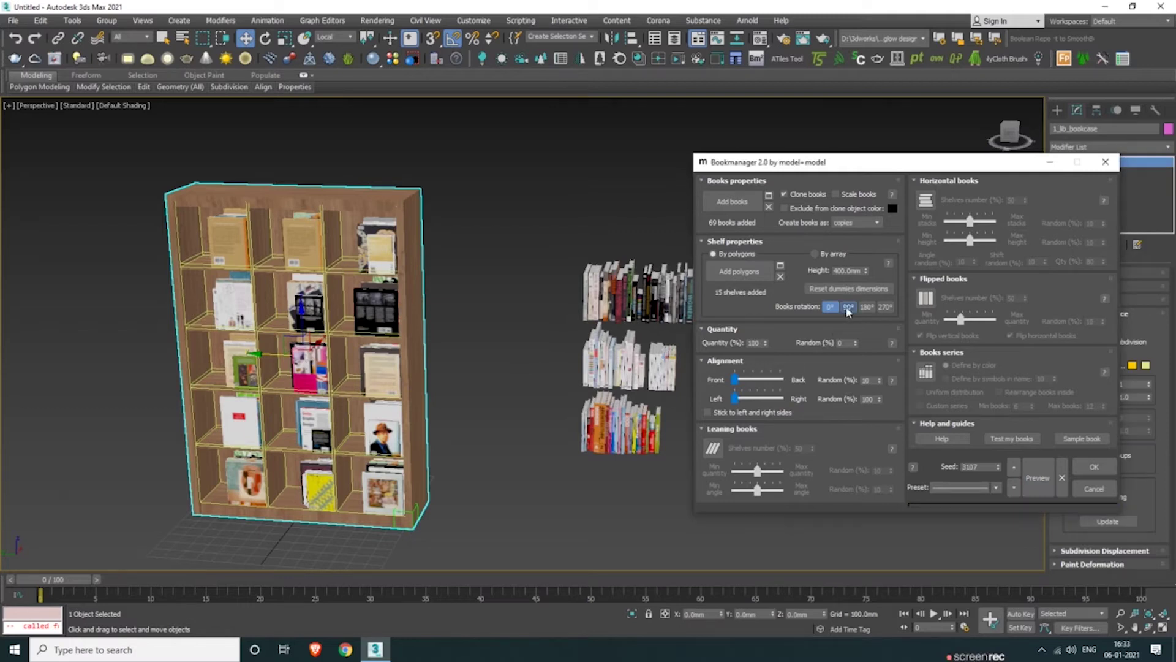
{"action": "left_click", "coordinate": [1034, 478]}
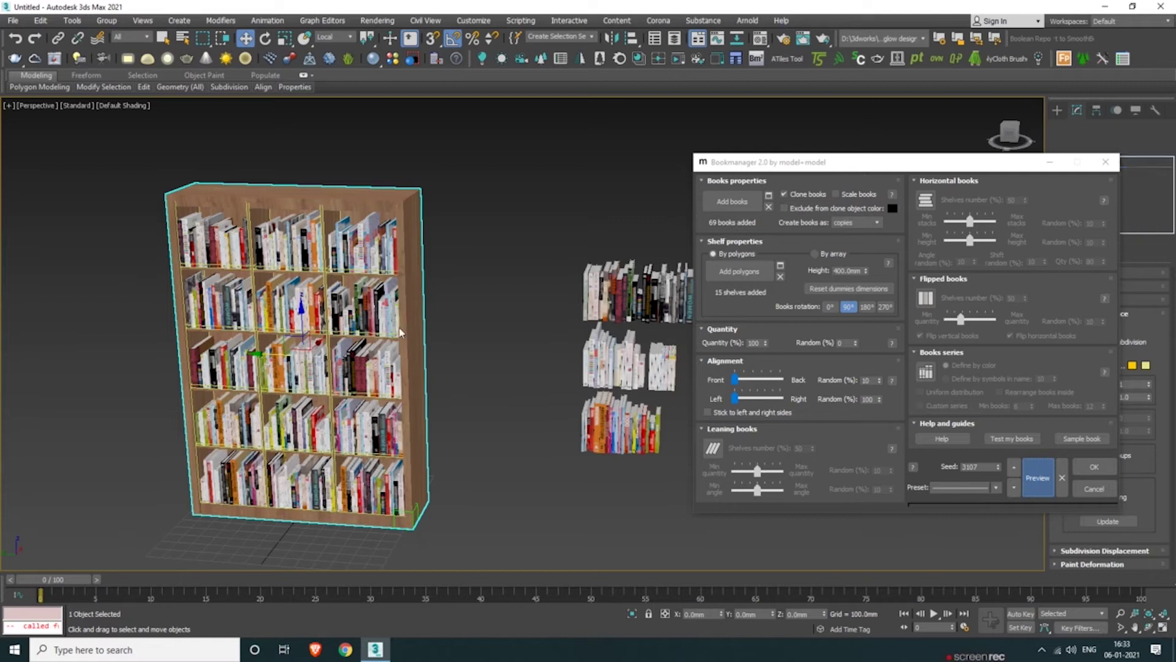
{"action": "middle_click_drag", "start_coordinate": [321, 359], "coordinate": [350, 331], "text": "alt"}
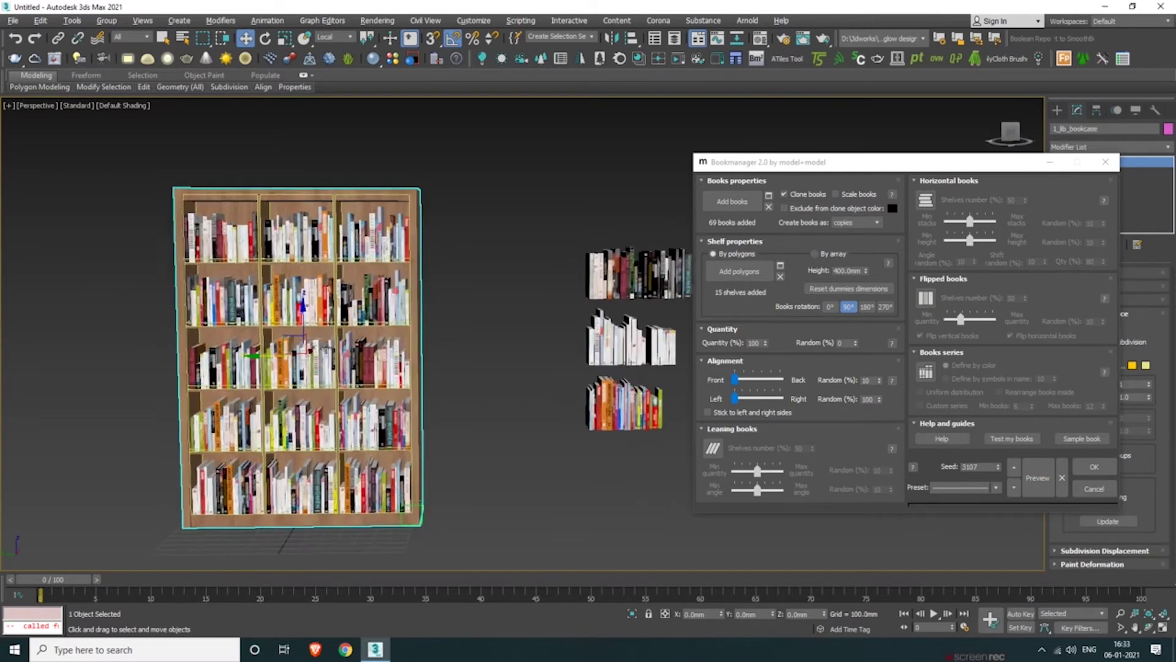
{"action": "scroll", "coordinate": [302, 358], "scroll_direction": "up", "scroll_amount": 3}
{"action": "middle_click_drag", "start_coordinate": [302, 360], "coordinate": [322, 337], "text": "alt"}
Try books rotations of 180° and 270°, previewing the filled shelves for each.
{"action": "left_click", "coordinate": [866, 306]}
{"action": "left_click", "coordinate": [1037, 478]}
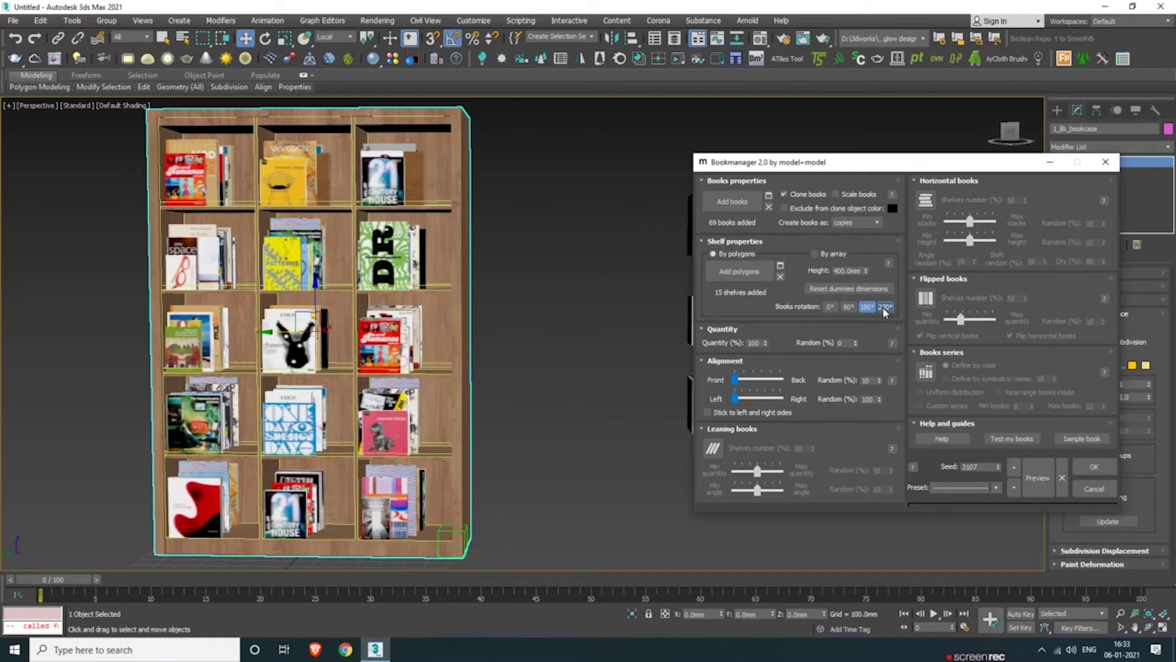
{"action": "left_click", "coordinate": [884, 307]}
{"action": "left_click", "coordinate": [1038, 478]}
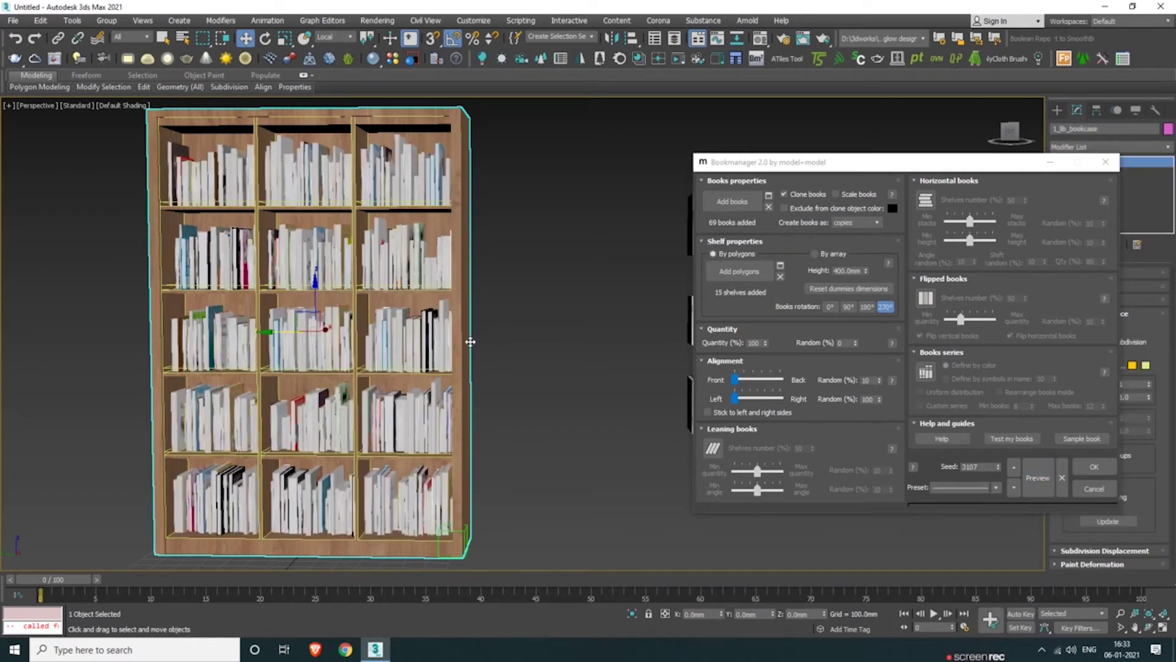
{"action": "mouse_move", "coordinate": [490, 326]}
{"action": "middle_mouse_down", "text": "alt"}
{"action": "mouse_move", "coordinate": [467, 354]}
{"action": "mouse_move", "coordinate": [499, 342]}
{"action": "mouse_move", "coordinate": [492, 333]}
{"action": "middle_mouse_up", "text": "alt"}
Preview the books at 0° rotation once more, and return the rotation to 90° with a fresh preview.
{"action": "left_click", "coordinate": [833, 307]}
{"action": "left_click", "coordinate": [1038, 478]}
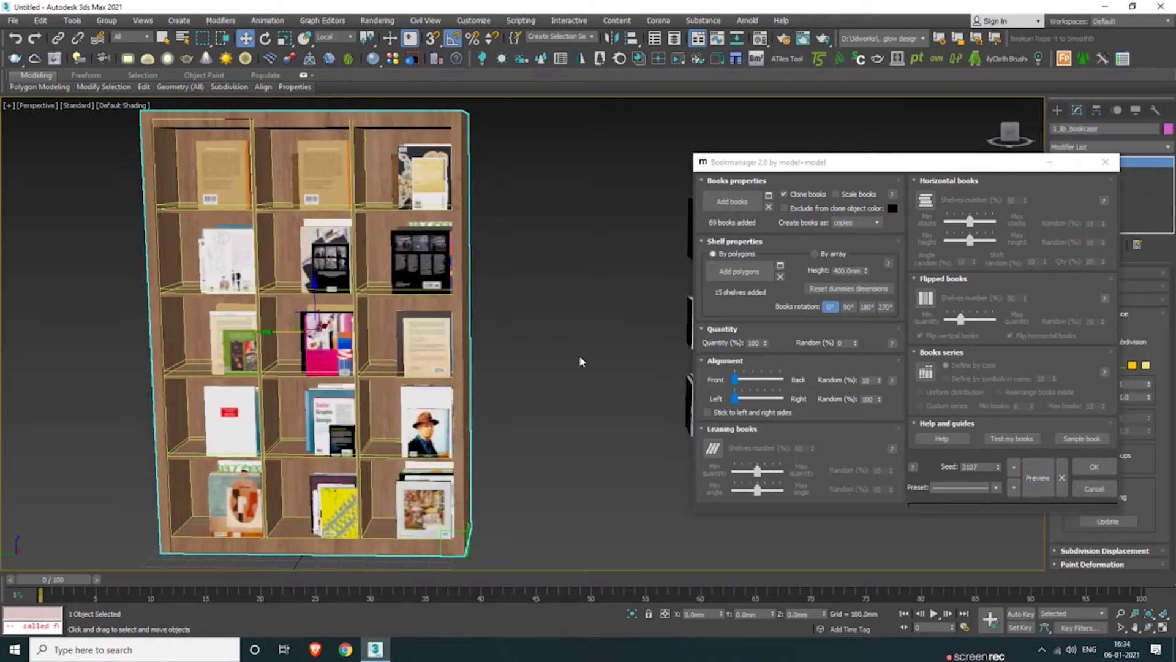
{"action": "left_click", "coordinate": [848, 307]}
{"action": "left_click", "coordinate": [1038, 478]}
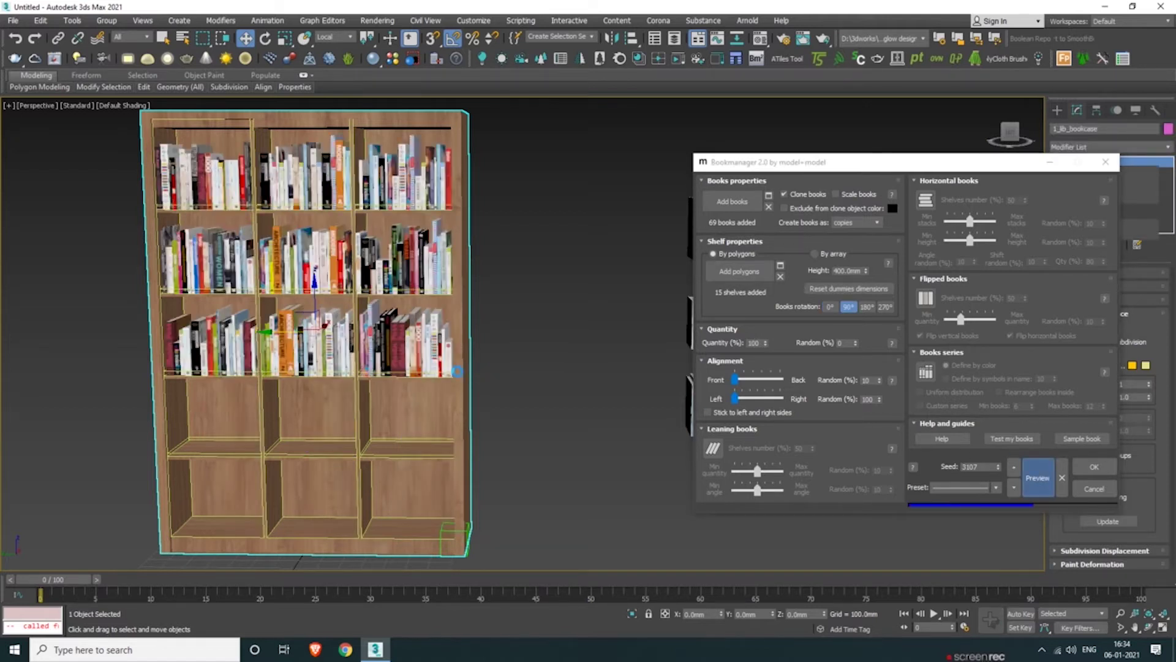
Enable leaning books, raise their quantity to the maximum, and preview the shelves.
{"action": "left_click", "coordinate": [716, 454]}
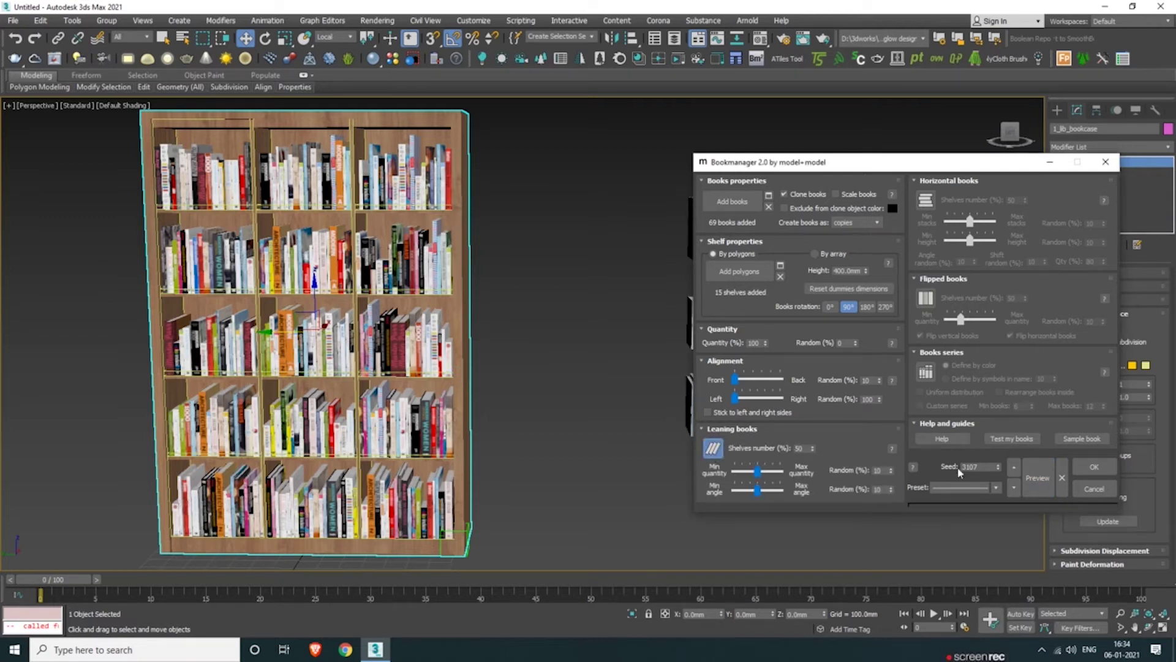
{"action": "left_click", "coordinate": [1038, 477]}
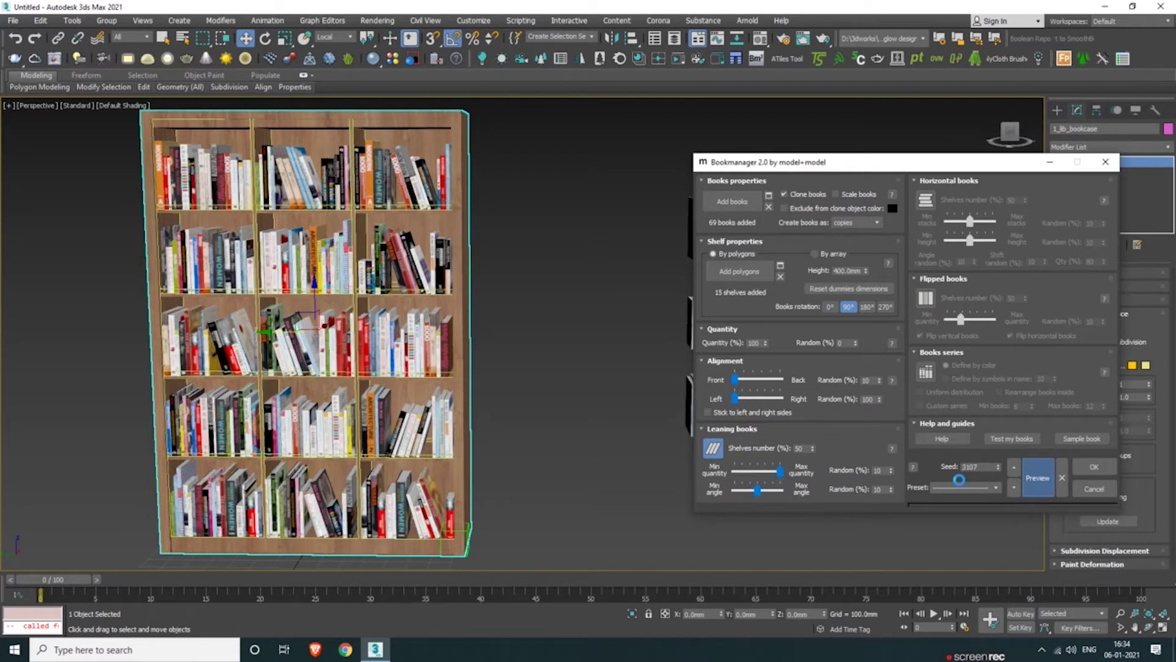
{"action": "left_click", "coordinate": [1037, 477]}
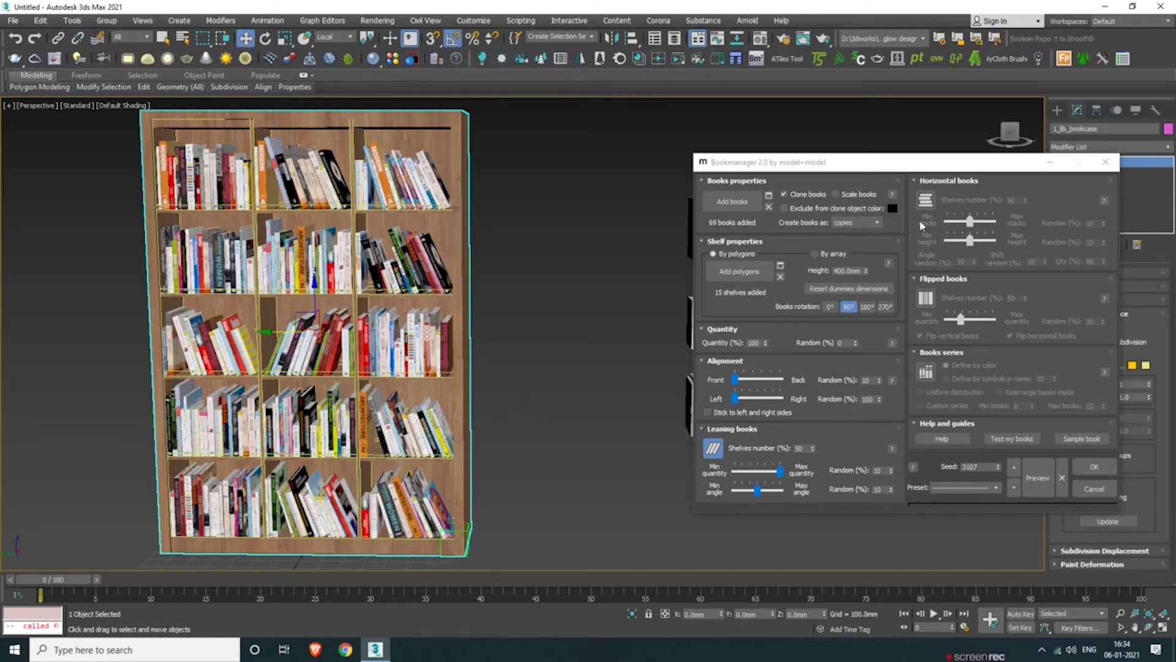
Enable horizontal books and flipped books, previewing the shelves after each option.
{"action": "left_click", "coordinate": [926, 200]}
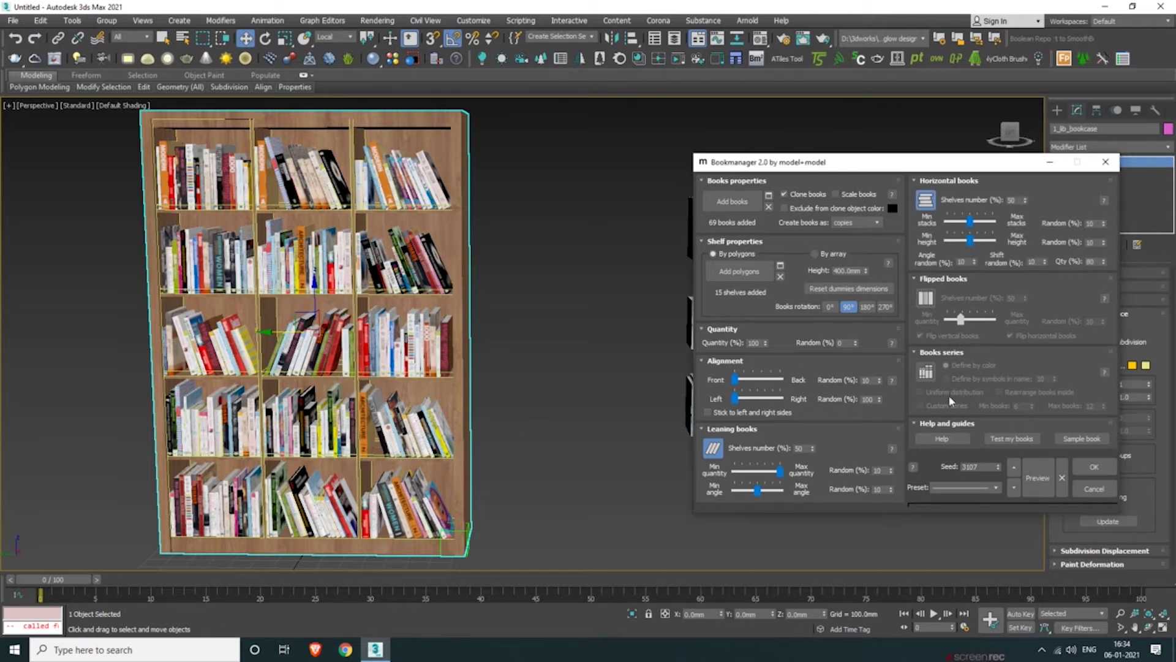
{"action": "left_click", "coordinate": [1038, 478]}
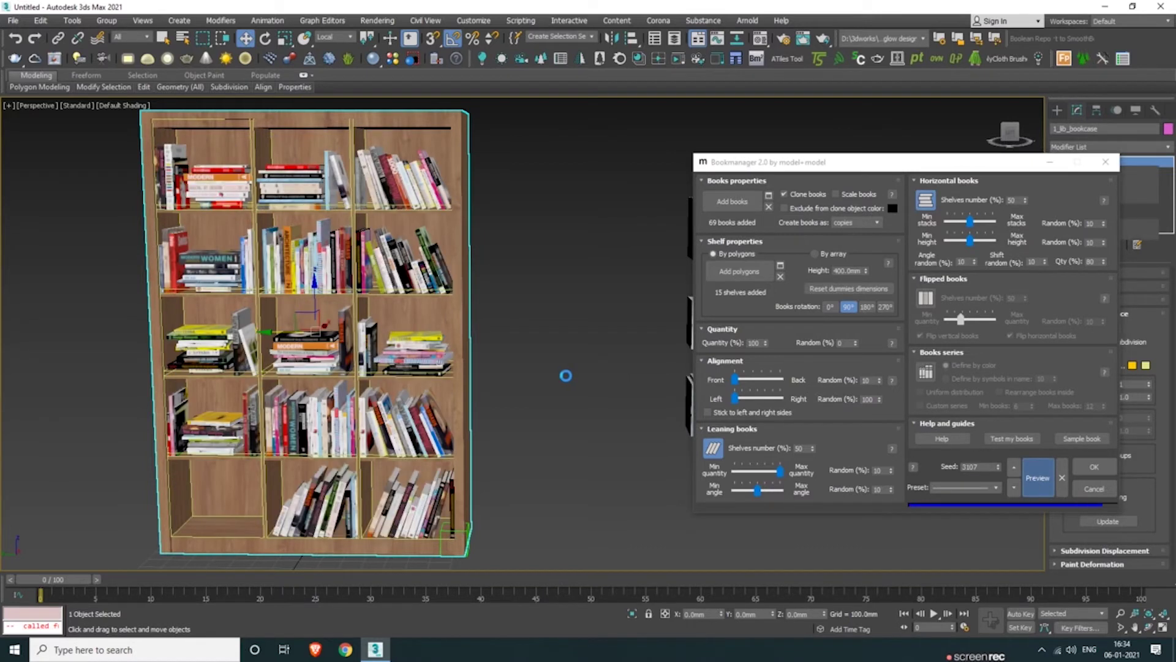
{"action": "left_click", "coordinate": [926, 298]}
{"action": "left_click", "coordinate": [1038, 477]}
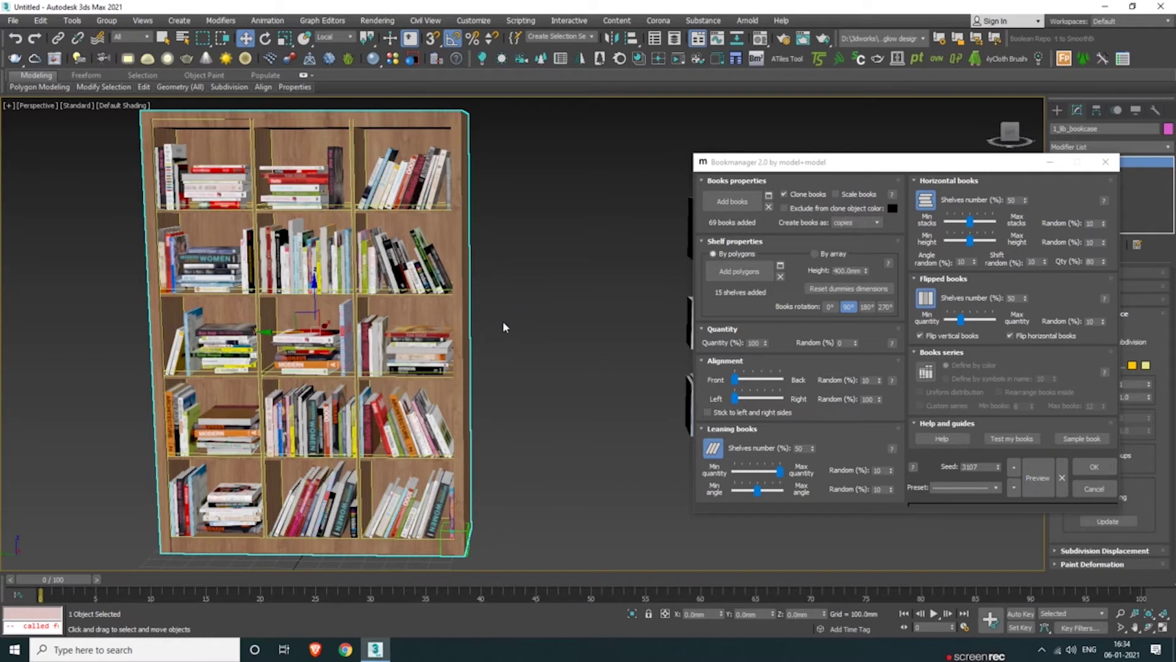
Try the book arrangement presets Preset 1 and Preset 2, previewing the filled shelves for each.
{"action": "left_click", "coordinate": [970, 488]}
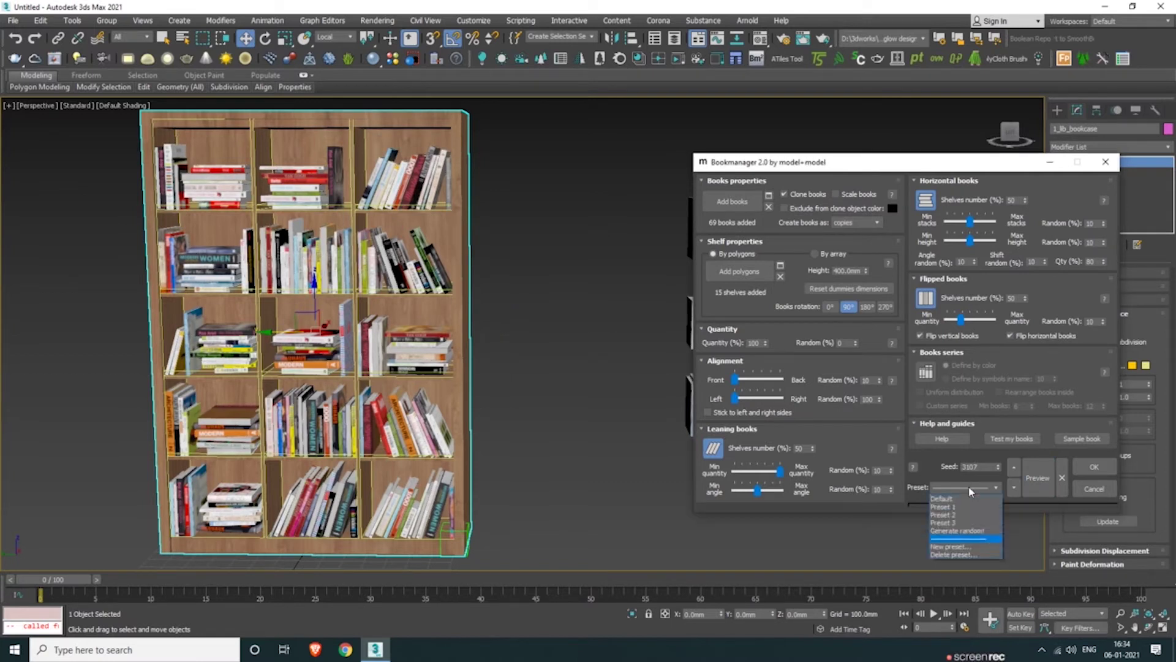
{"action": "left_click", "coordinate": [961, 508]}
{"action": "left_click", "coordinate": [1037, 477]}
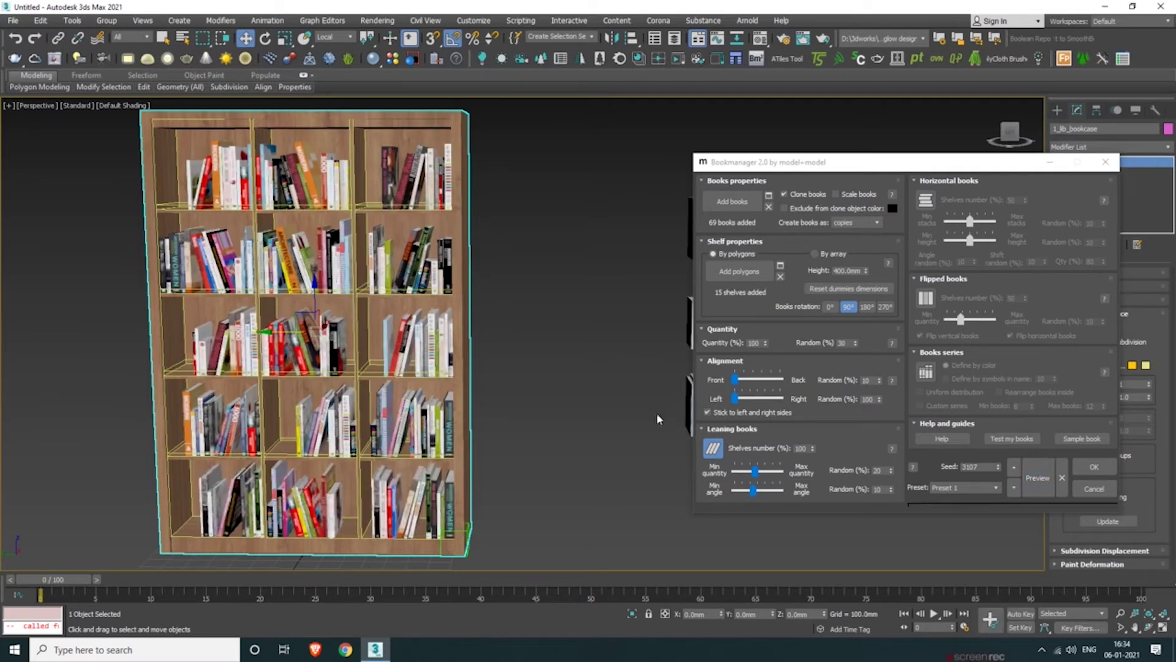
{"action": "left_click", "coordinate": [966, 488]}
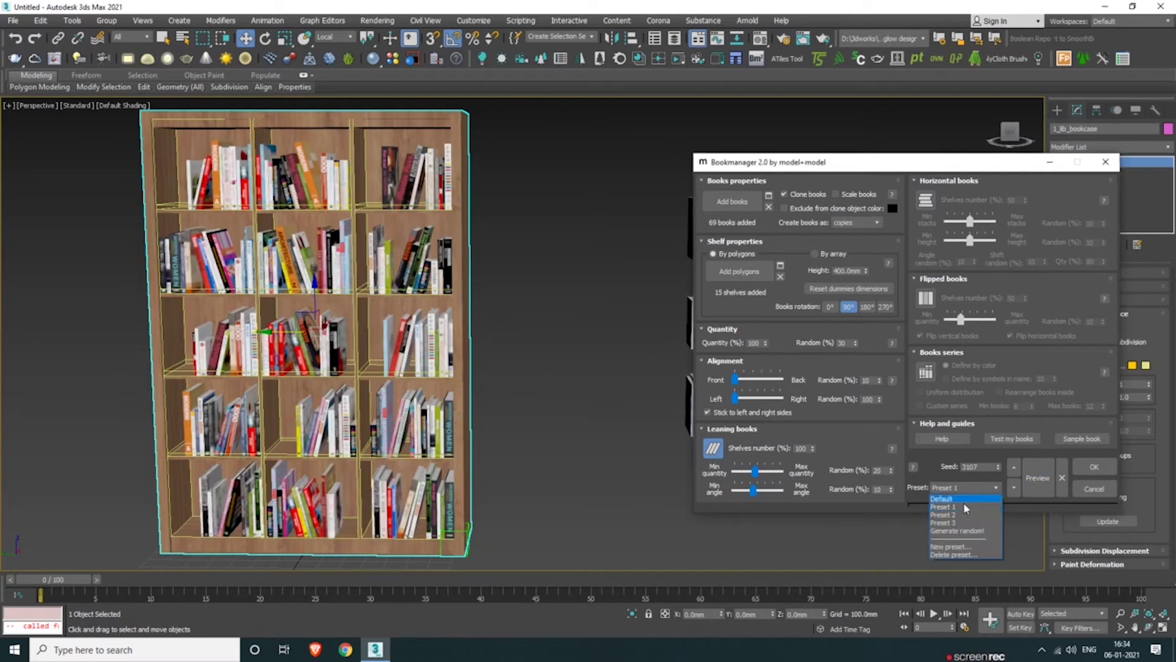
{"action": "left_click", "coordinate": [959, 515]}
{"action": "left_click", "coordinate": [1037, 477]}
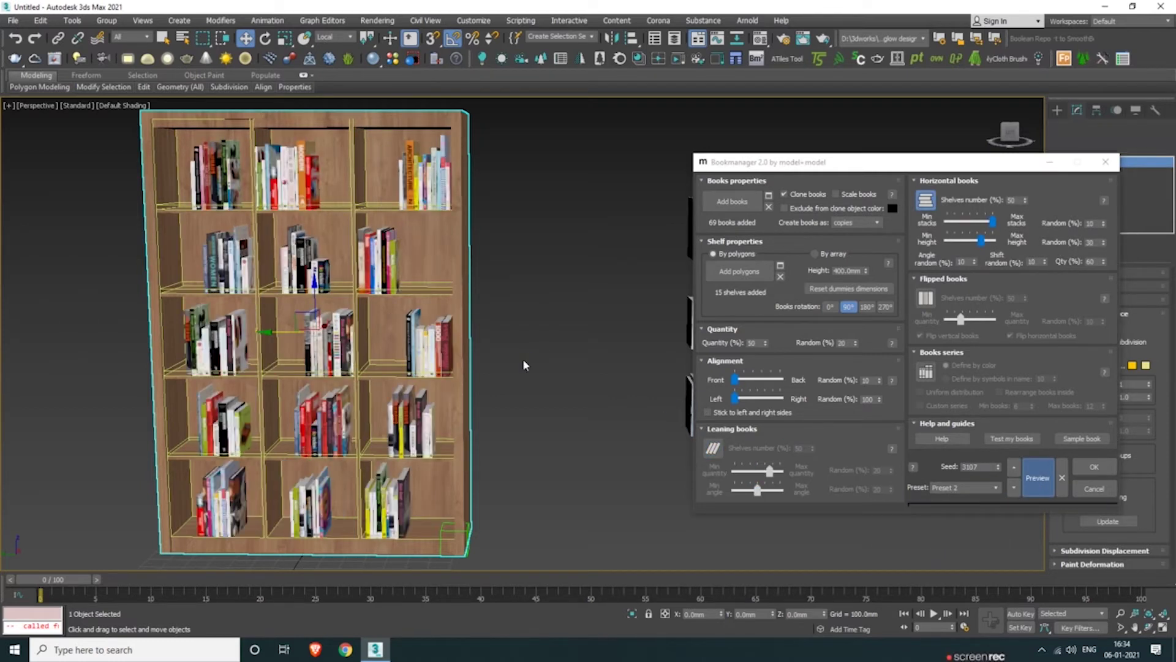
Try Preset 3 and the Generate random preset, previewing the book arrangement for each.
{"action": "left_click", "coordinate": [956, 488]}
{"action": "left_click", "coordinate": [957, 522]}
{"action": "left_click", "coordinate": [1037, 477]}
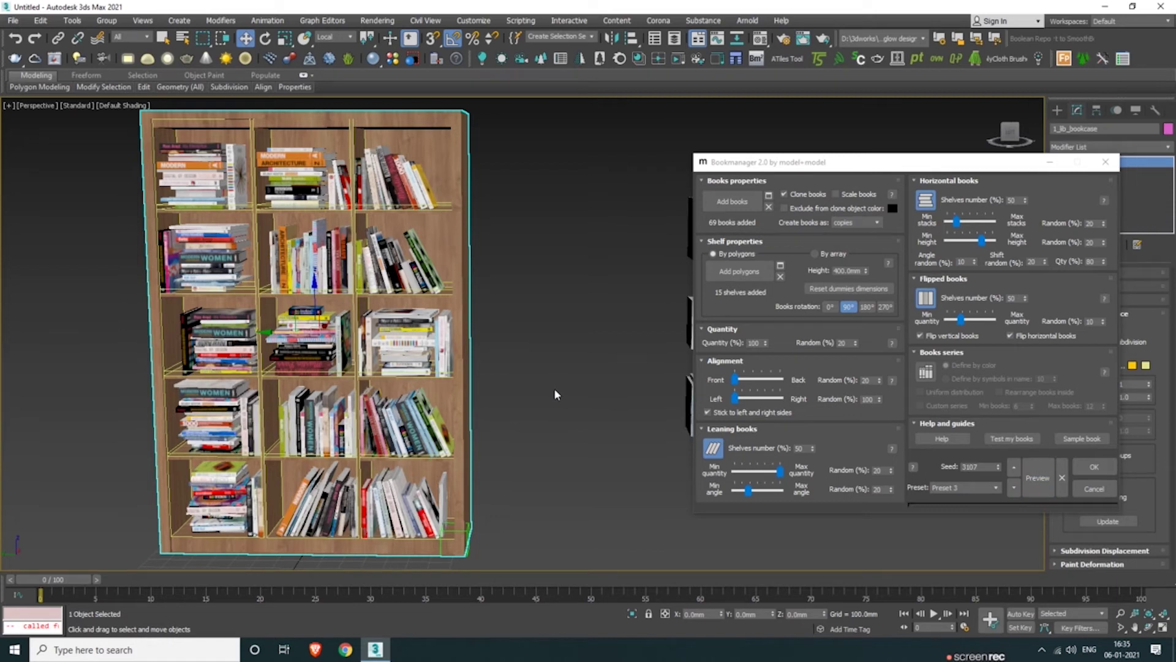
{"action": "left_click", "coordinate": [954, 487]}
{"action": "left_click", "coordinate": [954, 531]}
{"action": "left_click", "coordinate": [1023, 481]}
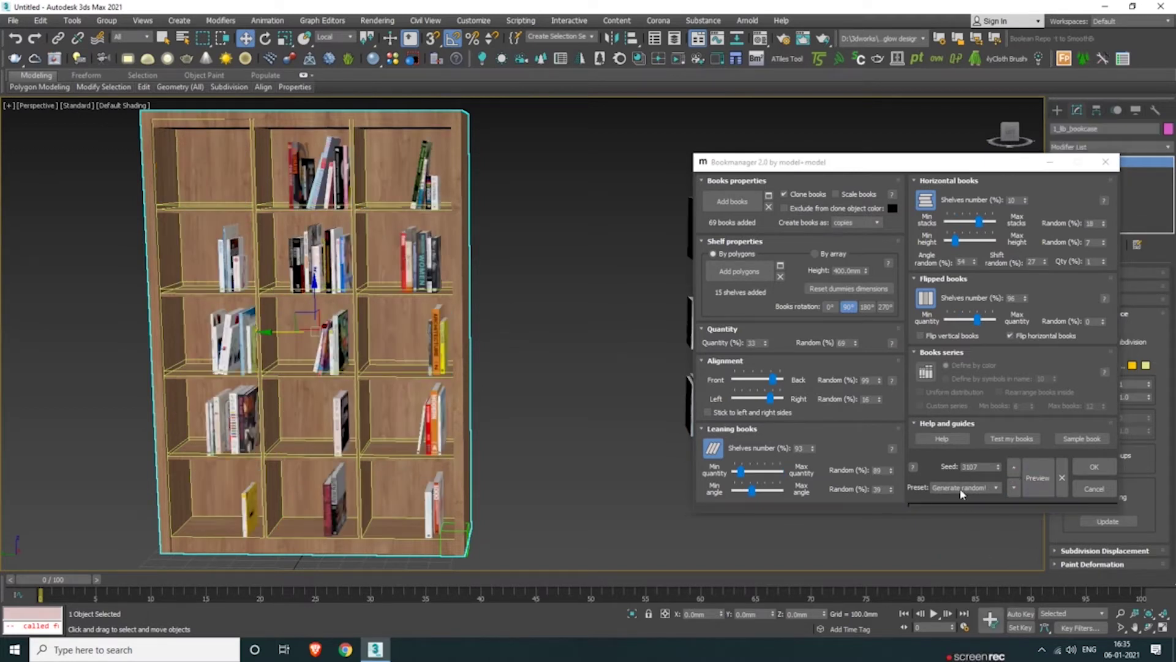
Restore the Default preset, enable flipped books, set the books rotation to 90°, and preview the shelves.
{"action": "left_click", "coordinate": [959, 488]}
{"action": "left_click", "coordinate": [955, 503]}
{"action": "left_click", "coordinate": [1034, 479]}
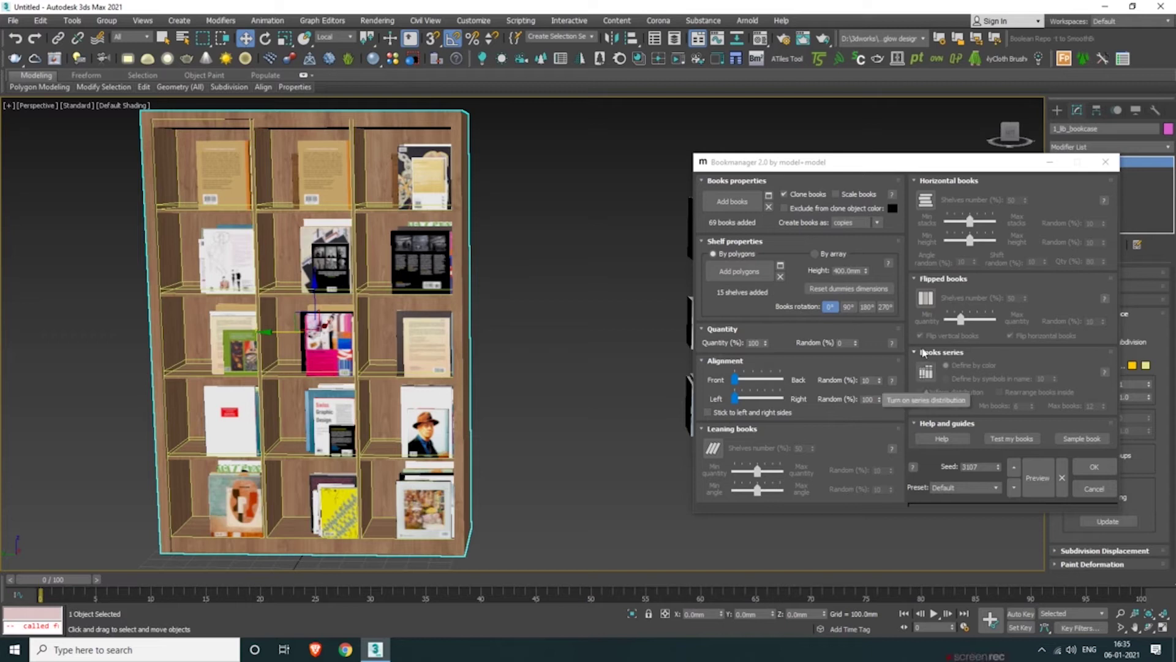
{"action": "left_click", "coordinate": [925, 298]}
{"action": "left_click", "coordinate": [1038, 478]}
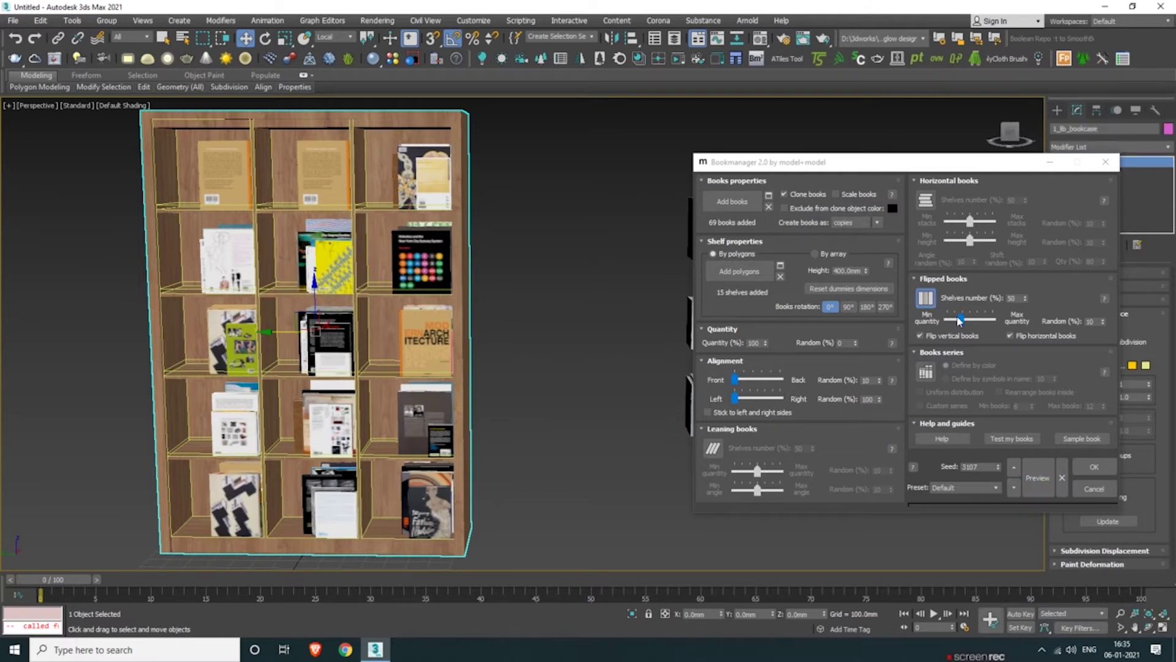
{"action": "left_click", "coordinate": [847, 306]}
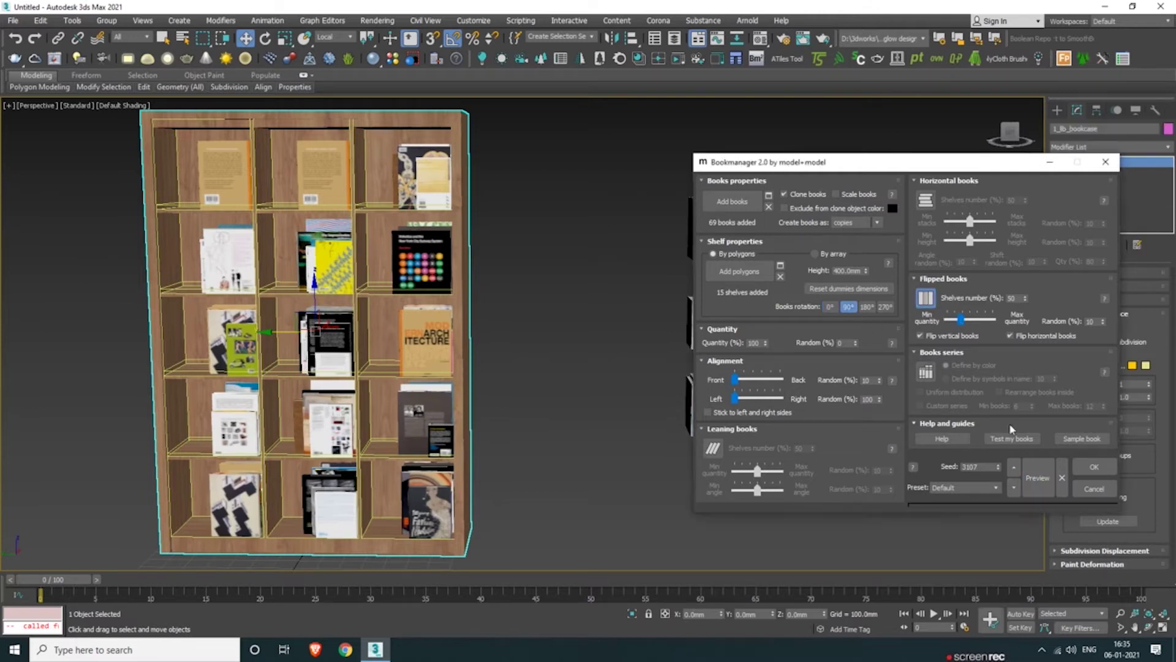
{"action": "left_click", "coordinate": [1038, 478]}
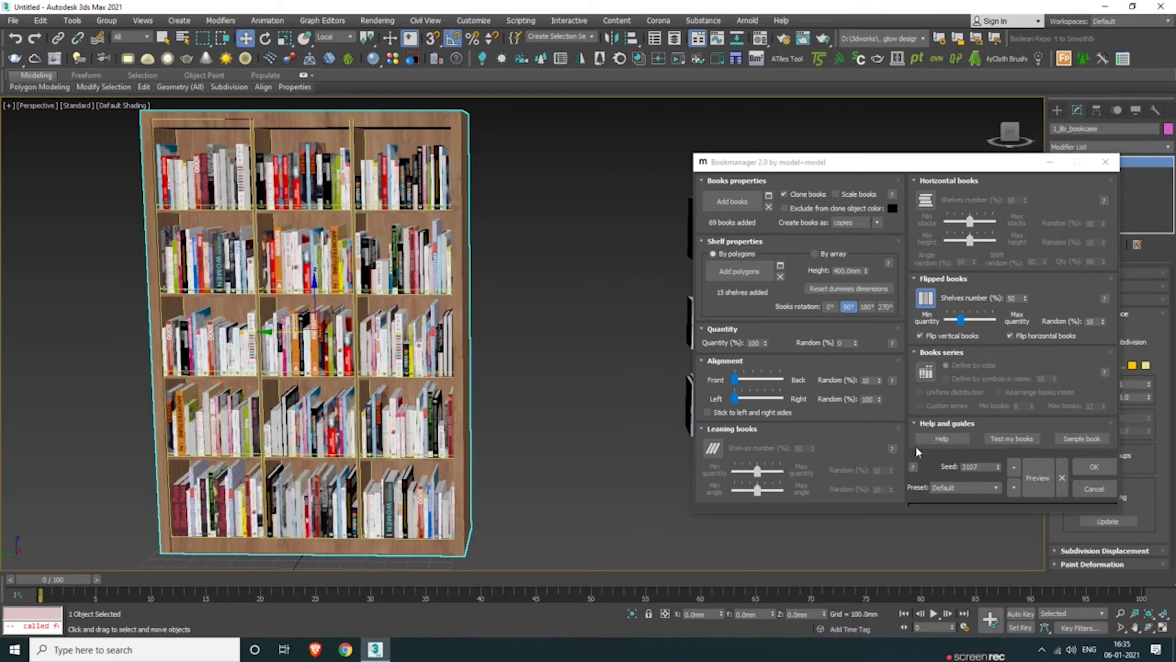
Accept the book arrangement and confirm saving the result to close Bookmanager.
{"action": "scroll", "coordinate": [416, 300], "scroll_direction": "down", "scroll_amount": 2}
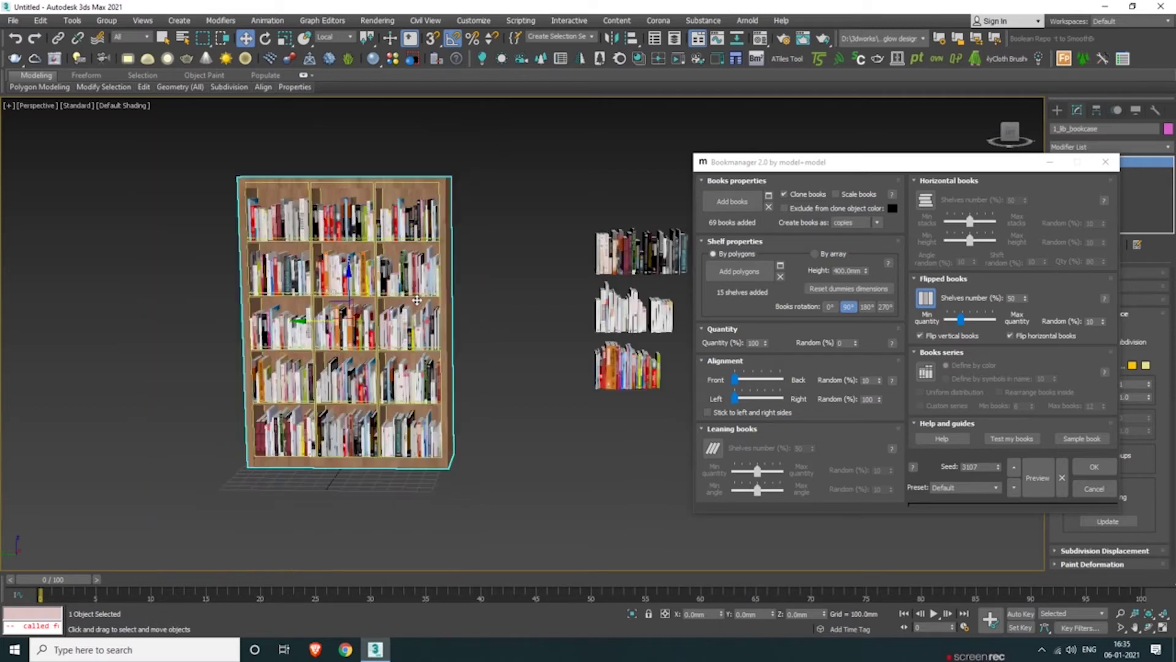
{"action": "scroll", "coordinate": [388, 336], "scroll_direction": "up", "scroll_amount": 3}
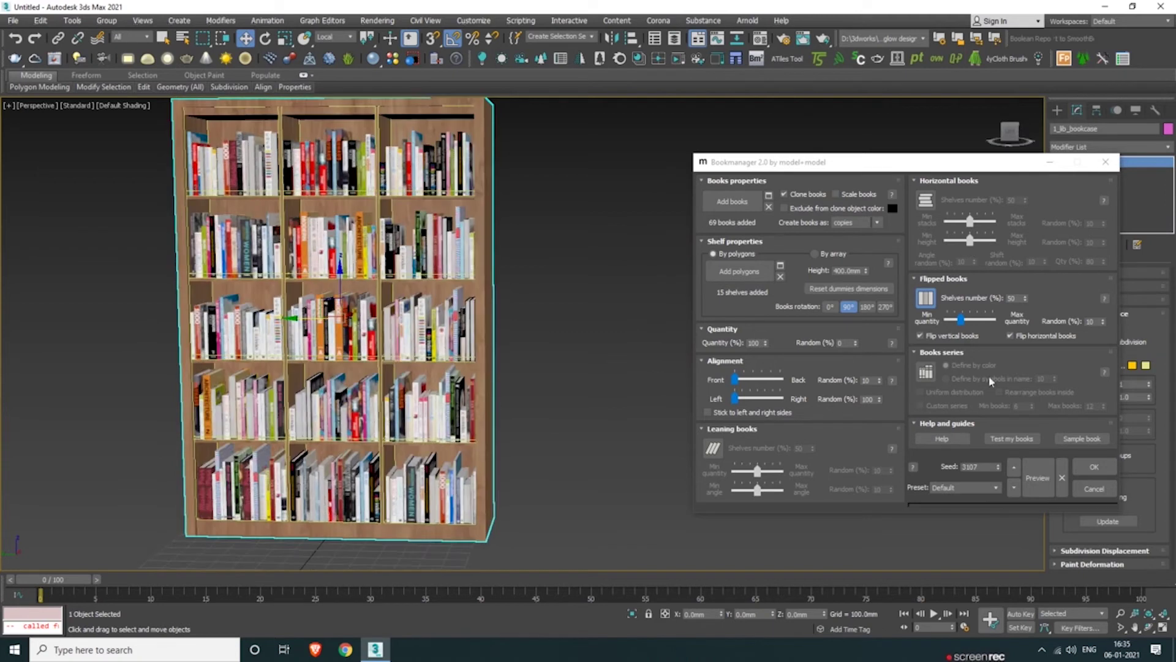
{"action": "left_click", "coordinate": [1094, 468]}
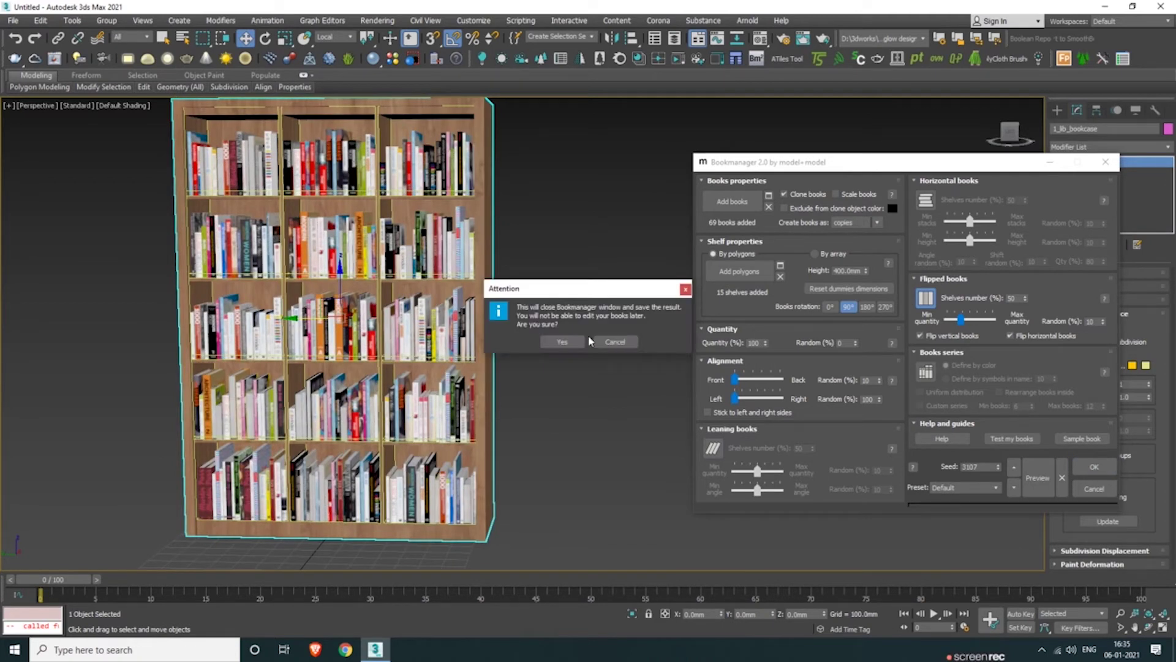
{"action": "left_click", "coordinate": [558, 336]}
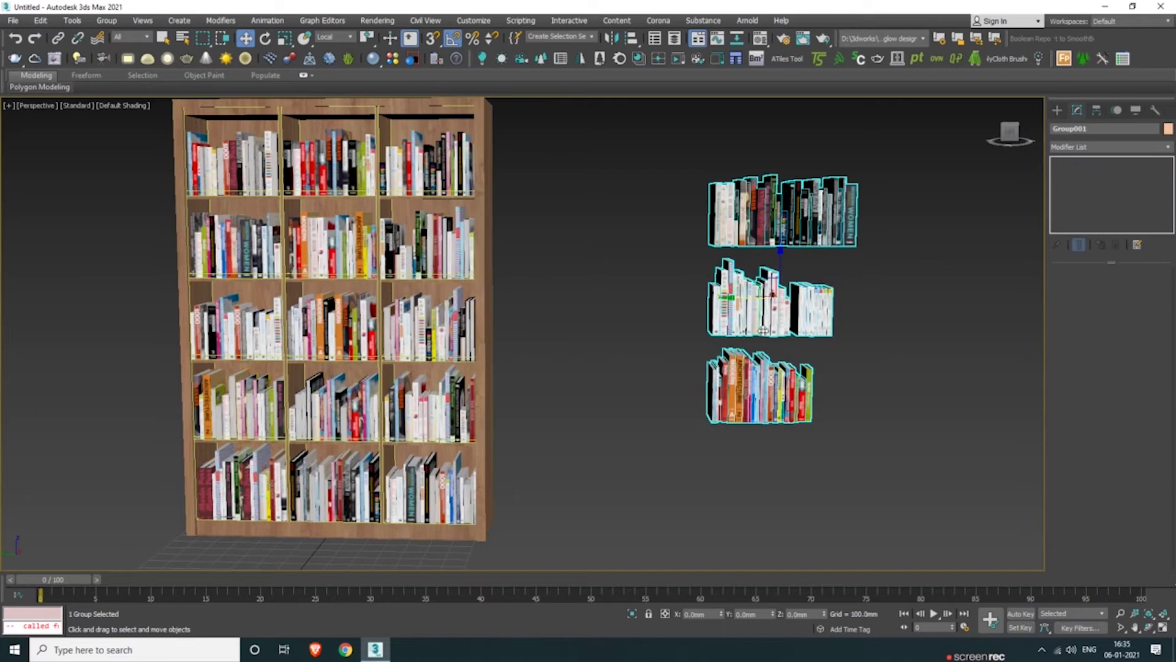
Hide the group of source books beside the bookcase and clear the selection.
{"action": "scroll", "coordinate": [762, 331], "scroll_direction": "down", "scroll_amount": 2}
{"action": "right_click", "coordinate": [771, 321]}
{"action": "left_click", "coordinate": [794, 275]}
{"action": "scroll", "coordinate": [559, 327], "scroll_direction": "down", "scroll_amount": 4}
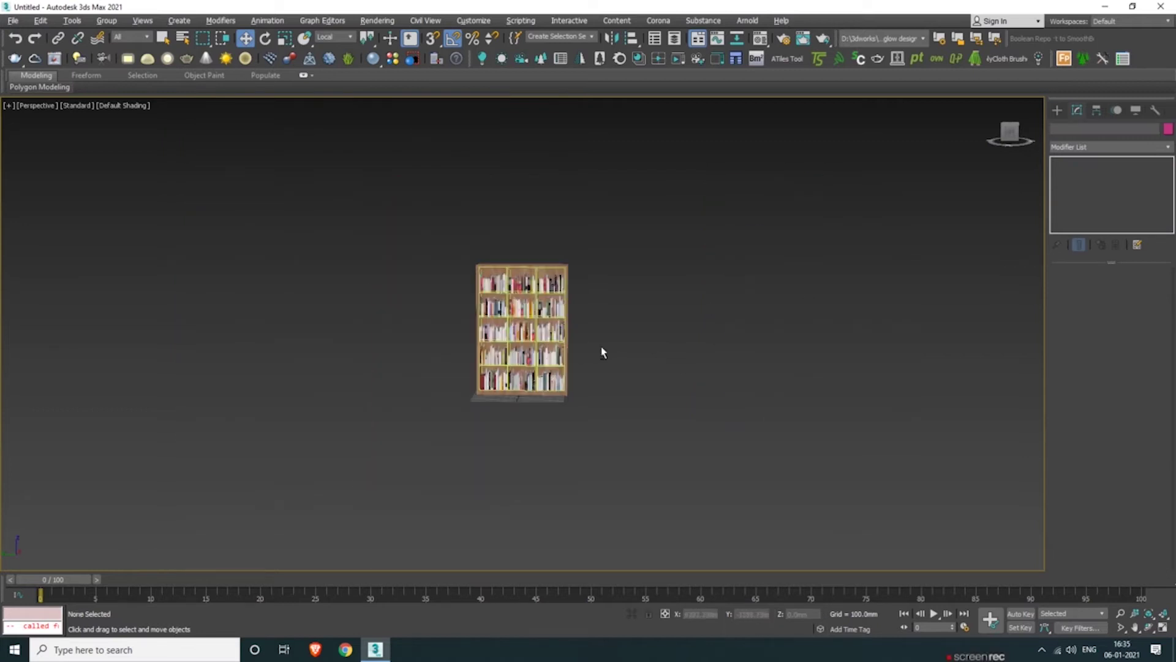
{"action": "scroll", "coordinate": [588, 343], "scroll_direction": "up", "scroll_amount": 3}
{"action": "left_click", "coordinate": [546, 330]}
{"action": "scroll", "coordinate": [551, 325], "scroll_direction": "up", "scroll_amount": 4}
{"action": "scroll", "coordinate": [557, 319], "scroll_direction": "down", "scroll_amount": 5}
{"action": "left_click", "coordinate": [771, 392]}
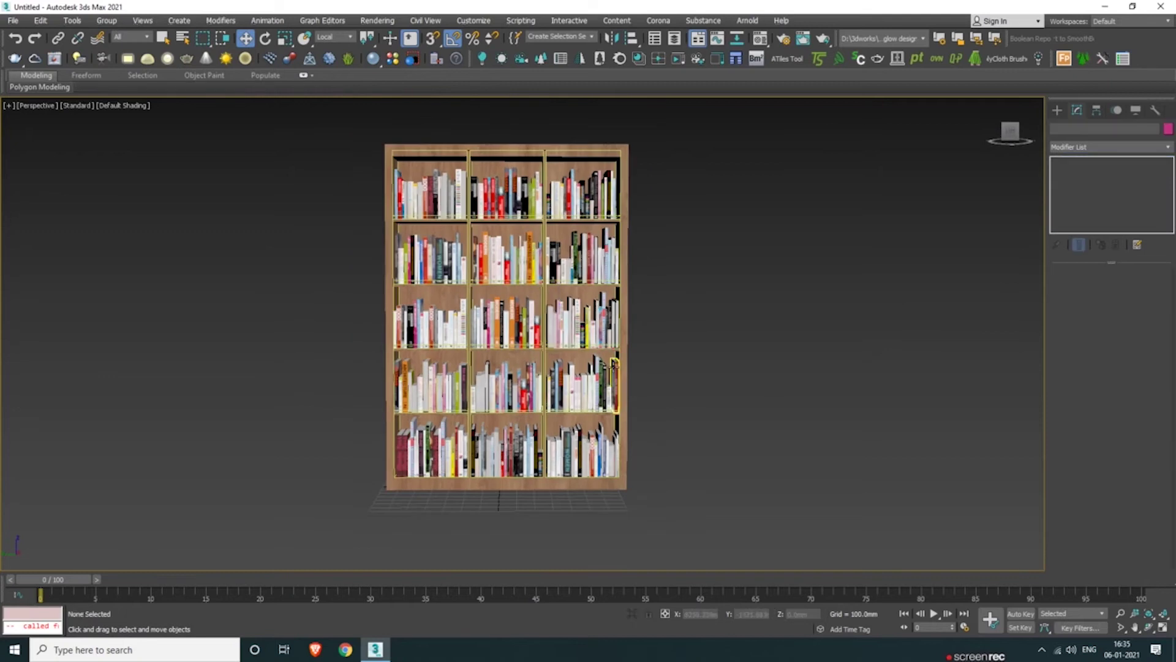
Create a VRayPlane in the Top view, placed in the empty area away from the bookcase.
{"action": "left_click", "coordinate": [1058, 111]}
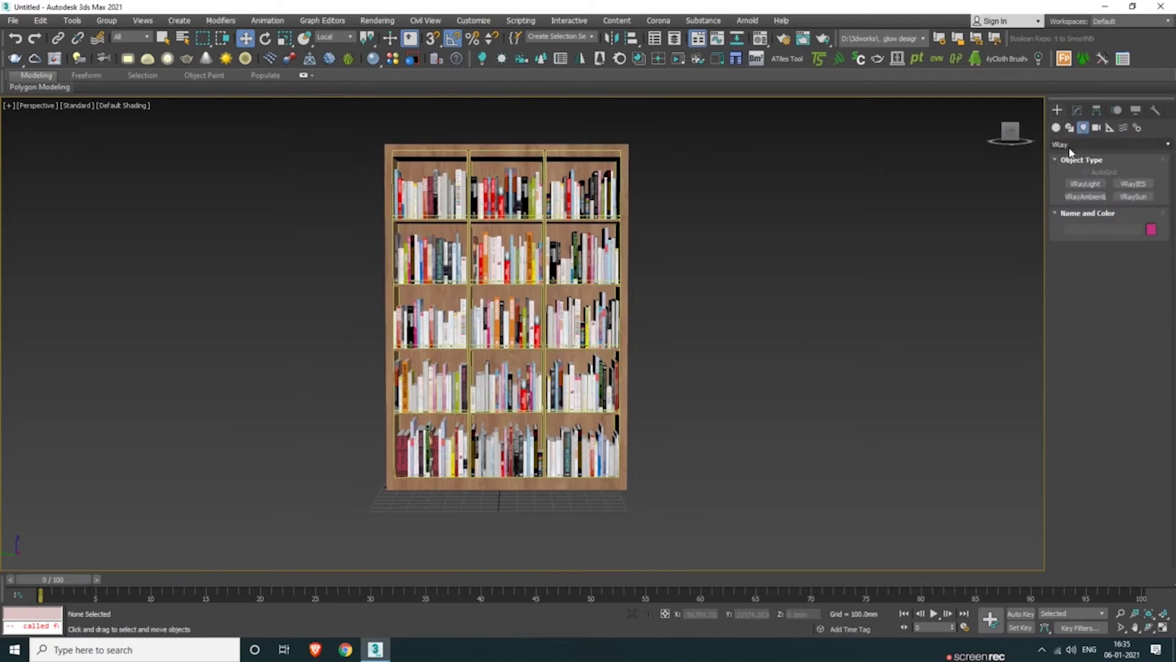
{"action": "left_click", "coordinate": [1056, 128]}
{"action": "left_click", "coordinate": [1096, 144]}
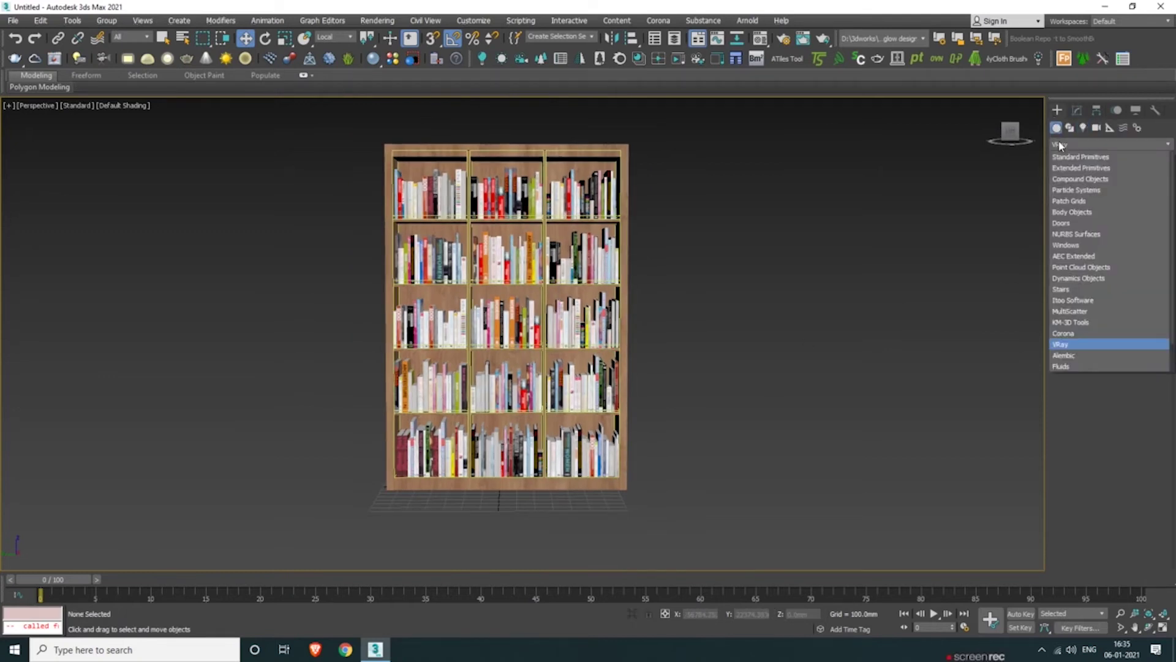
{"action": "left_click", "coordinate": [1060, 335]}
{"action": "scroll", "coordinate": [816, 306], "scroll_direction": "down", "scroll_amount": 3}
{"action": "middle_click_drag", "start_coordinate": [817, 307], "coordinate": [942, 315], "text": "alt"}
{"action": "key", "text": "alt+w"}
{"action": "middle_click_drag", "start_coordinate": [412, 207], "coordinate": [381, 212]}
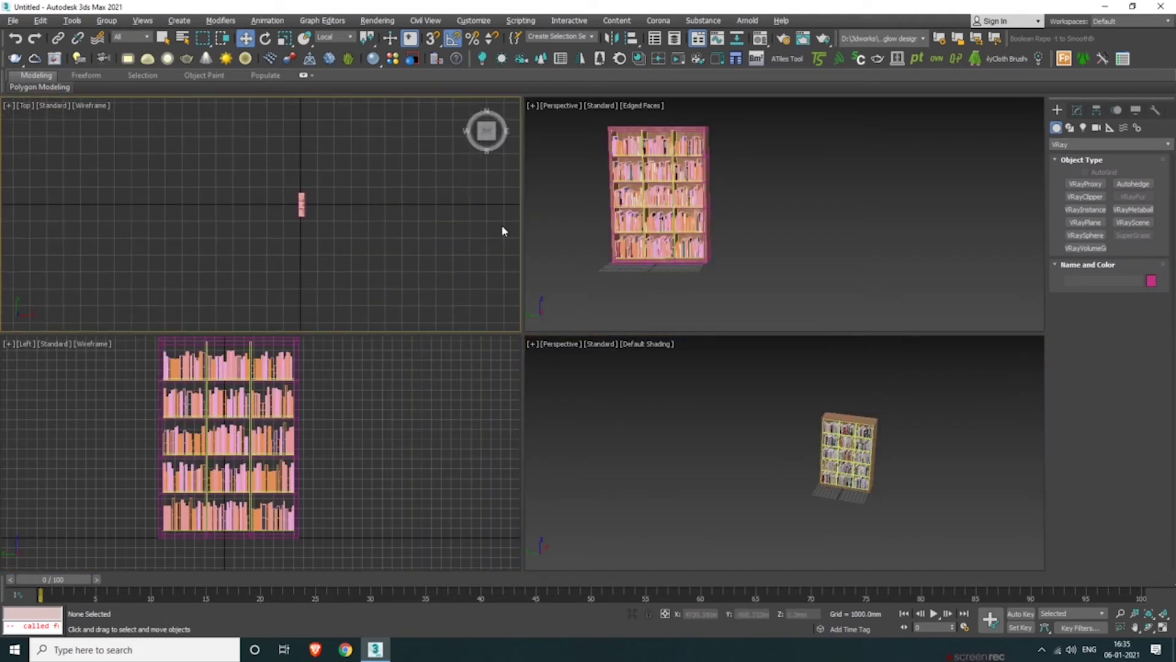
{"action": "left_click", "coordinate": [1085, 222]}
{"action": "middle_click_drag", "start_coordinate": [420, 181], "coordinate": [328, 218]}
{"action": "left_click", "coordinate": [339, 182]}
{"action": "key", "text": "w"}
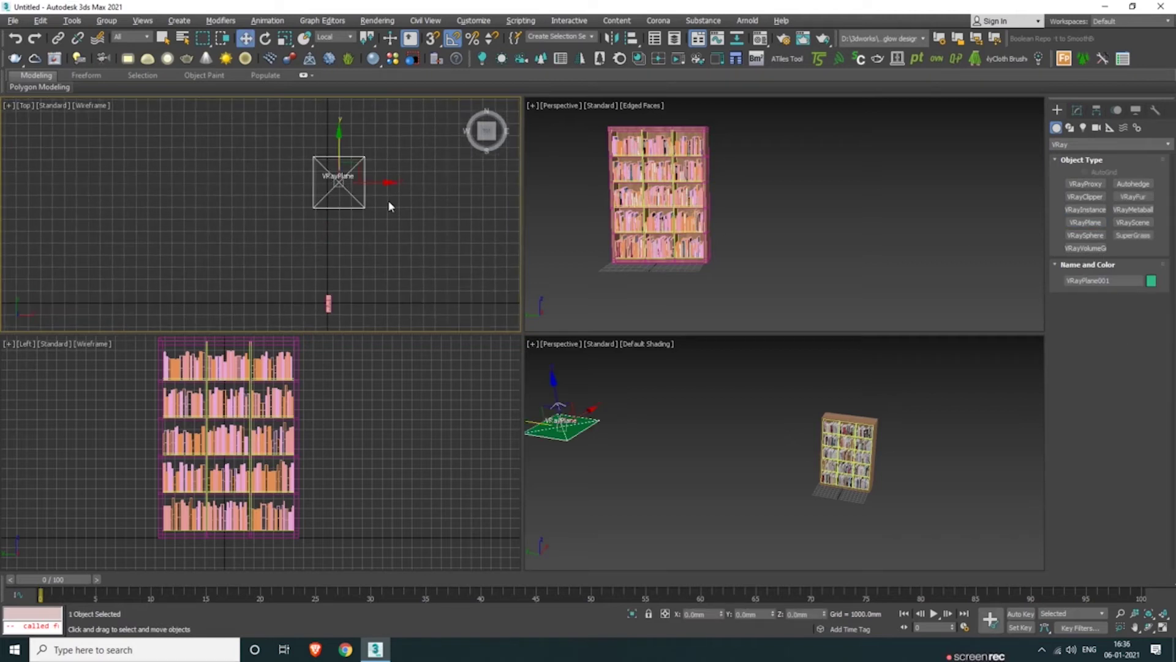
Set the 03 - Default material slot to VRayMtl and assign it to the VRayPlane.
{"action": "middle_click", "coordinate": [661, 378]}
{"action": "key", "text": "alt+w"}
{"action": "scroll", "coordinate": [523, 374], "scroll_direction": "down", "scroll_amount": 3}
{"action": "middle_click_drag", "start_coordinate": [523, 377], "coordinate": [548, 367], "text": "alt"}
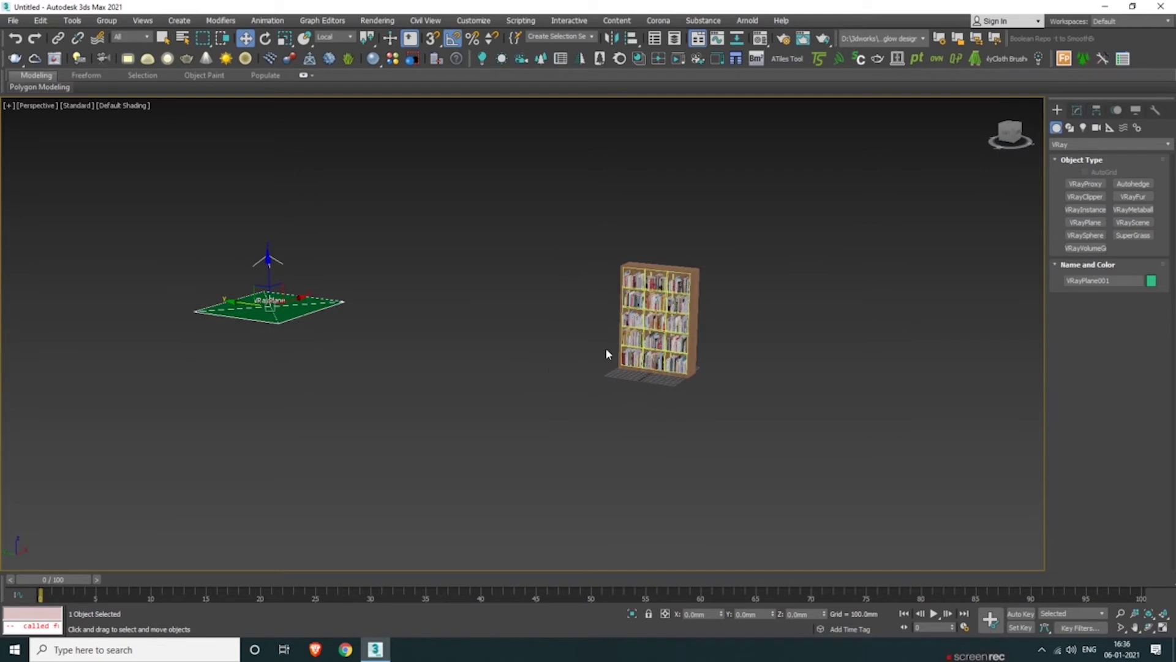
{"action": "key", "text": "m"}
{"action": "left_click", "coordinate": [928, 259]}
{"action": "left_click", "coordinate": [953, 270]}
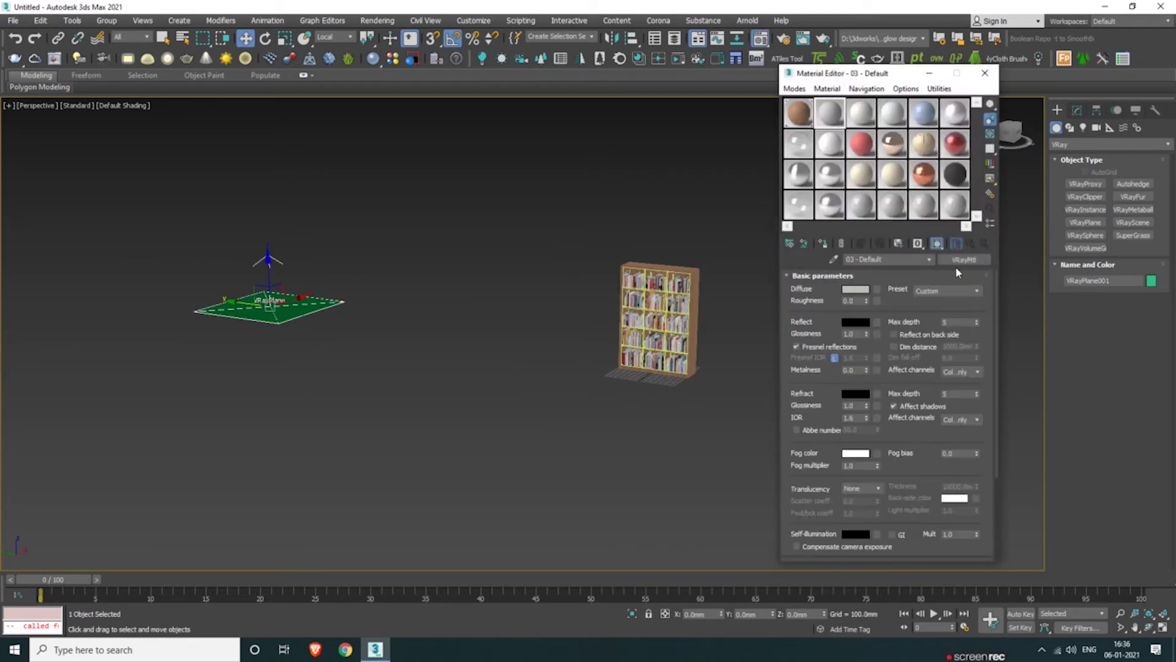
{"action": "left_click", "coordinate": [959, 264]}
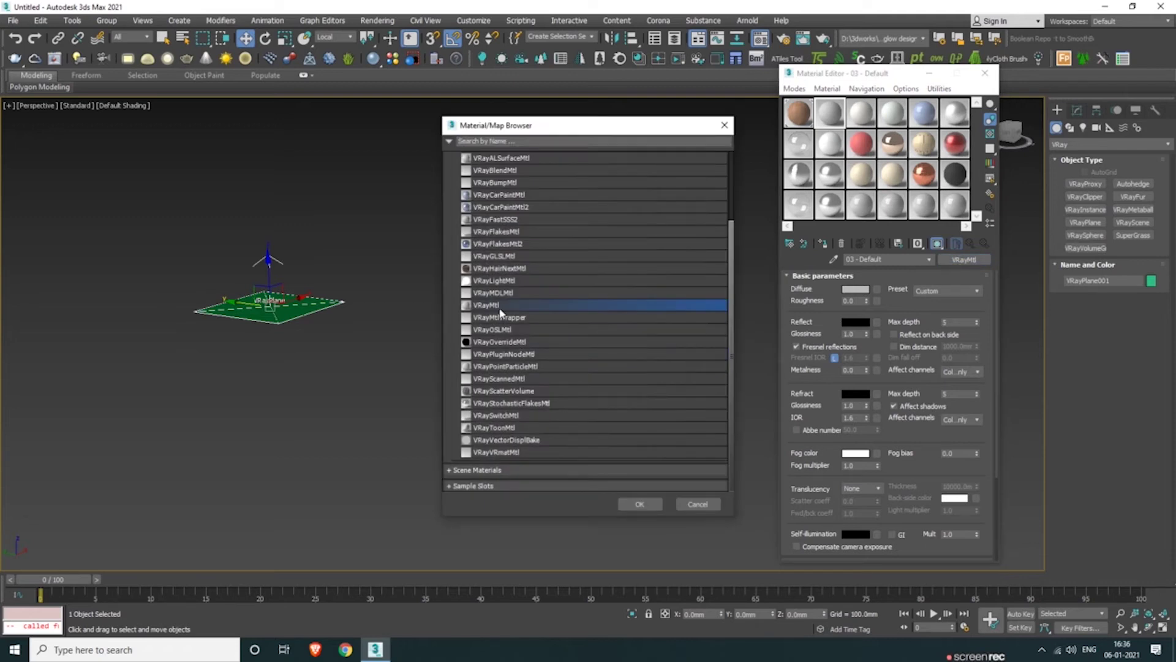
{"action": "double_click", "coordinate": [490, 305]}
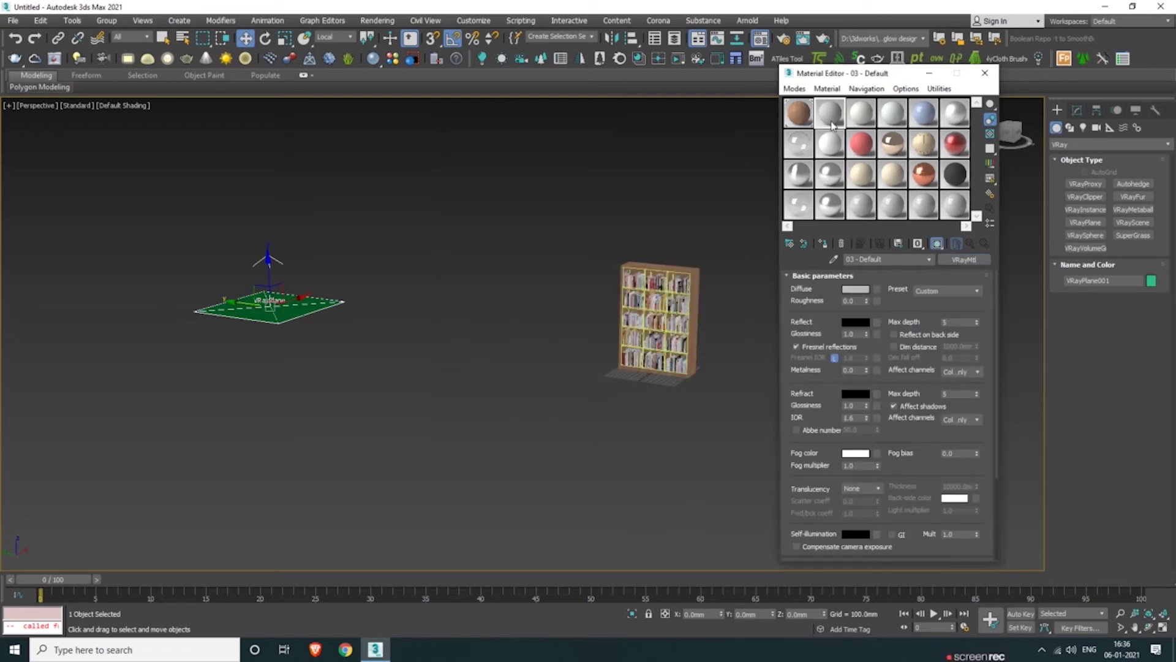
{"action": "left_click", "coordinate": [984, 75]}
Frame the whole bookcase from the front in the perspective view.
{"action": "left_click", "coordinate": [674, 291]}
{"action": "scroll", "coordinate": [673, 291], "scroll_direction": "up", "scroll_amount": 5}
{"action": "scroll", "coordinate": [674, 291], "scroll_direction": "down", "scroll_amount": 3}
{"action": "scroll", "coordinate": [671, 337], "scroll_direction": "up", "scroll_amount": 5}
{"action": "mouse_move", "coordinate": [673, 337]}
{"action": "middle_mouse_down", "text": "alt"}
{"action": "mouse_move", "coordinate": [655, 342]}
{"action": "mouse_move", "coordinate": [672, 340]}
{"action": "middle_mouse_up", "text": "alt"}
{"action": "scroll", "coordinate": [656, 342], "scroll_direction": "up", "scroll_amount": 1}
{"action": "scroll", "coordinate": [665, 336], "scroll_direction": "down", "scroll_amount": 1}
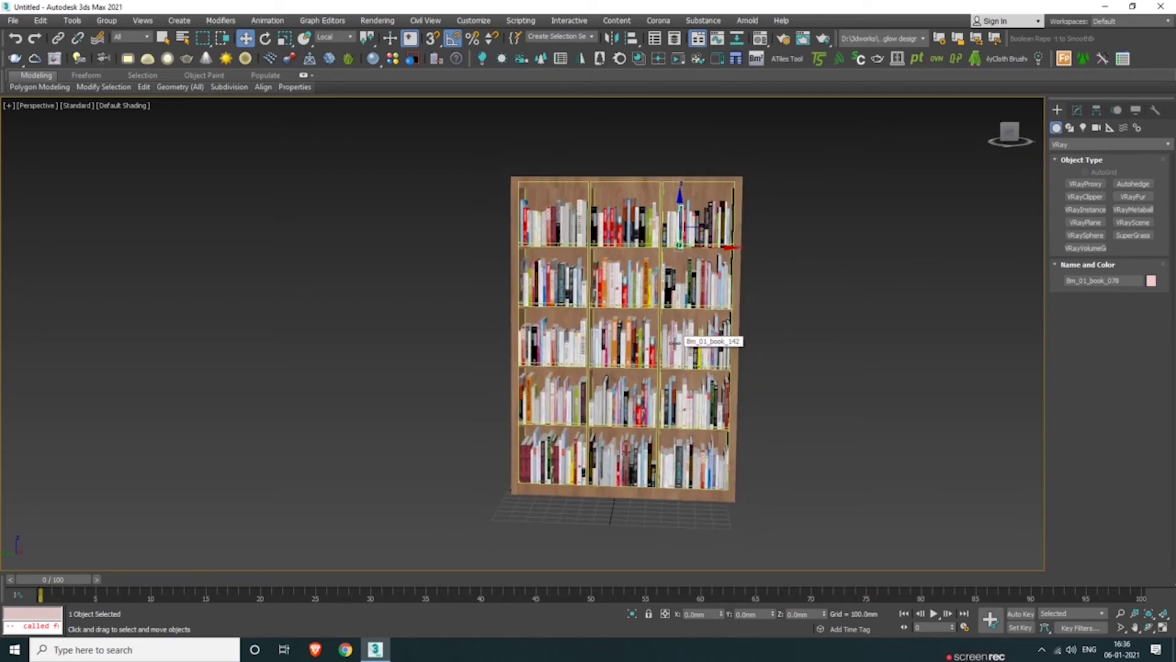
Create a Dome-type VRayLight in the Top view beside the VRayPlane and open its parameters.
{"action": "key", "text": "alt+w"}
{"action": "left_click", "coordinate": [374, 218]}
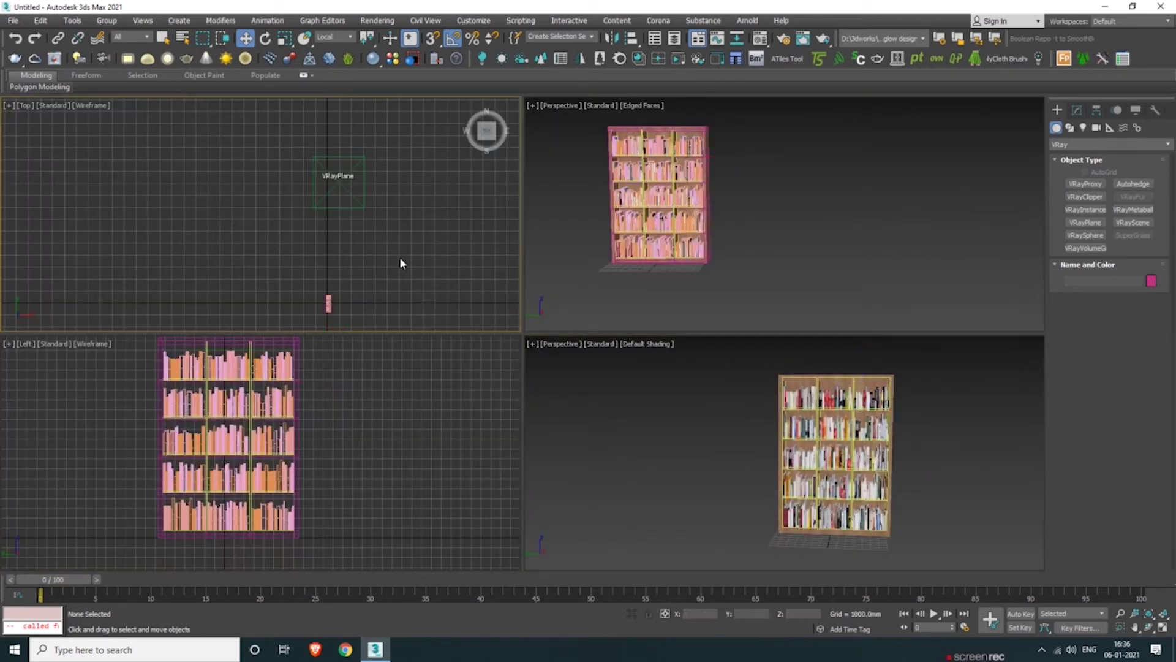
{"action": "left_click", "coordinate": [1083, 127]}
{"action": "left_click", "coordinate": [1085, 184]}
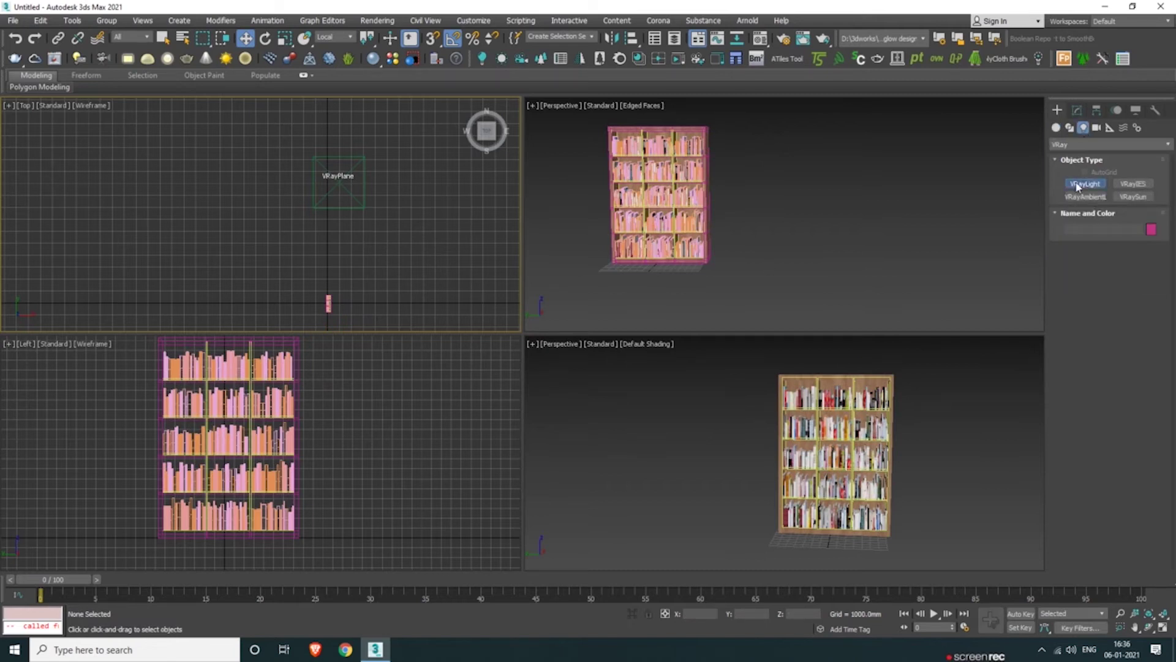
{"action": "left_click", "coordinate": [1130, 264]}
{"action": "left_click", "coordinate": [1127, 280]}
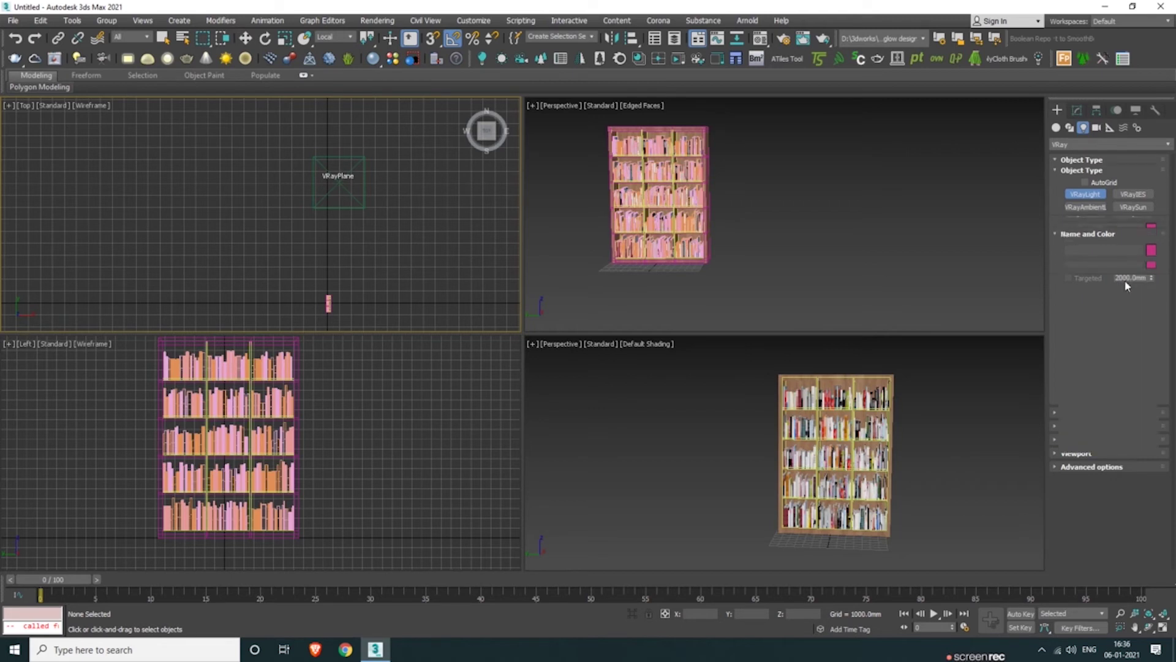
{"action": "left_click", "coordinate": [438, 220]}
{"action": "key", "text": "w"}
{"action": "left_click", "coordinate": [1077, 111]}
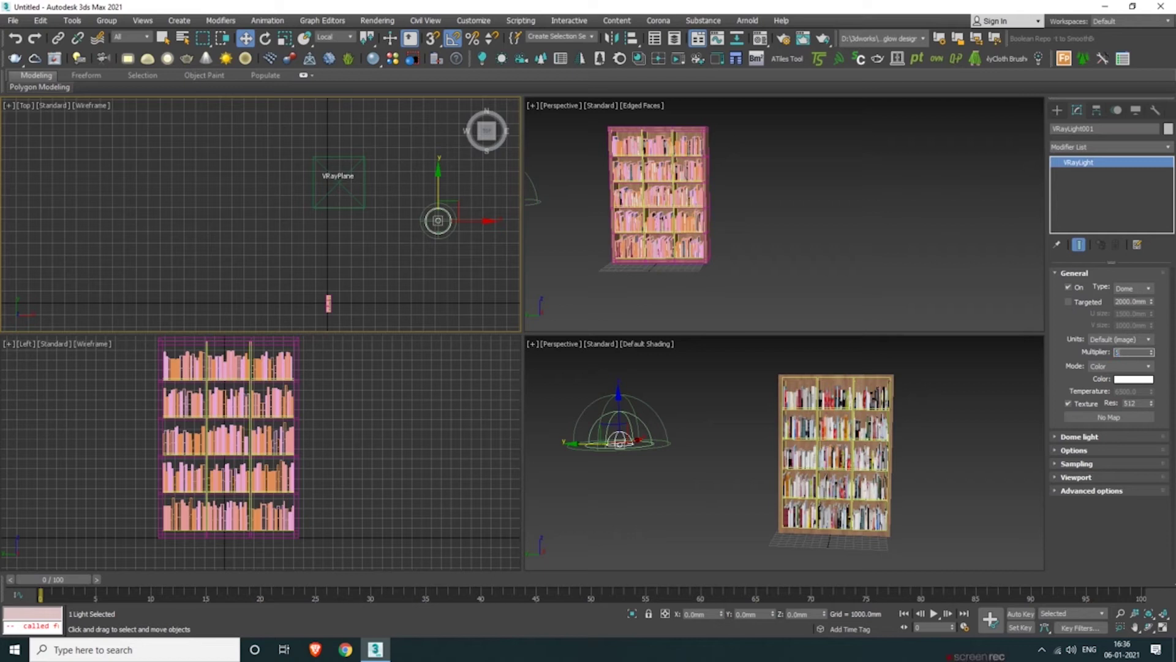
Maximize the shaded perspective view and start V-Ray Viewport IPR rendering in it.
{"action": "left_click", "coordinate": [782, 420]}
{"action": "key", "text": "alt+w"}
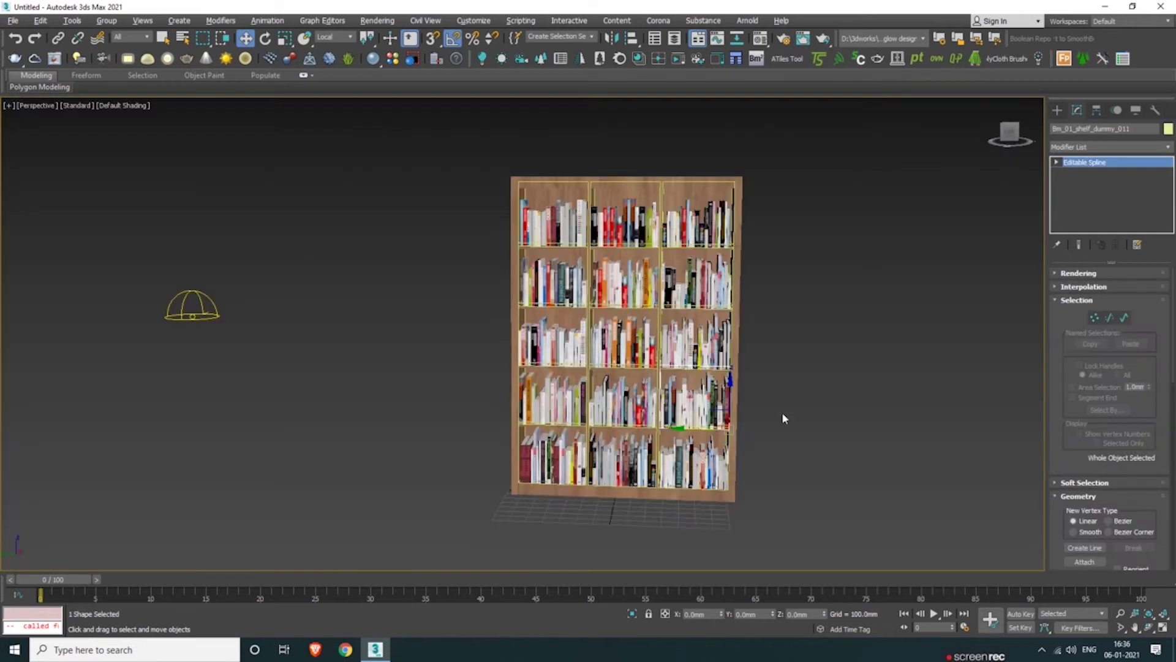
{"action": "left_click", "coordinate": [87, 105]}
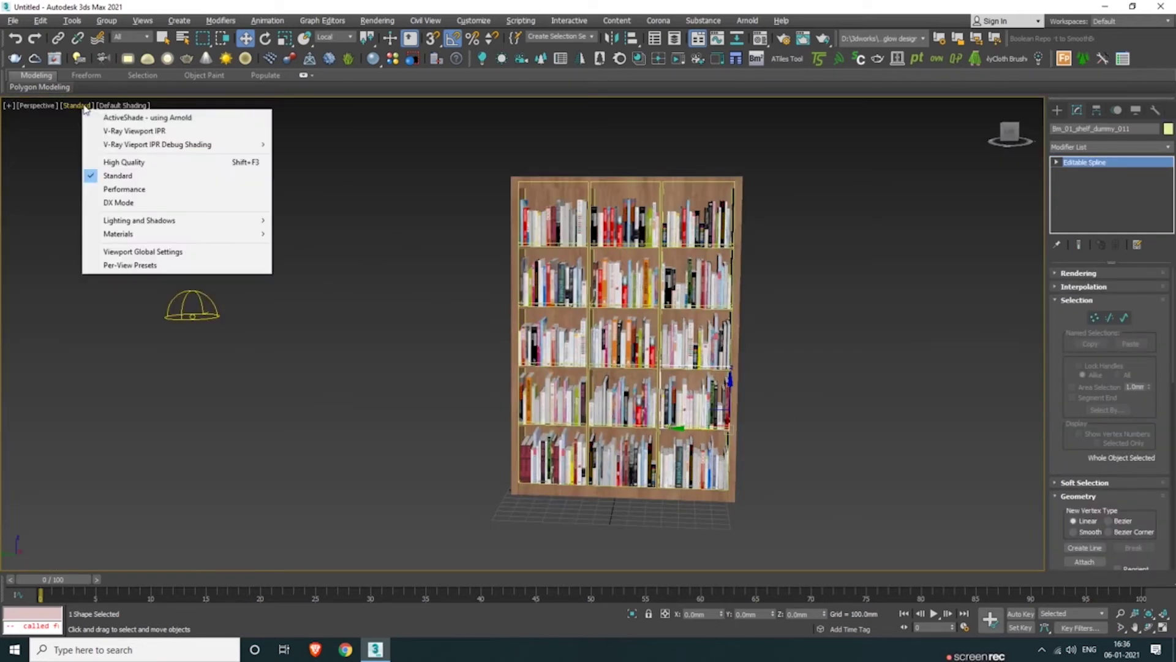
{"action": "left_click", "coordinate": [157, 115]}
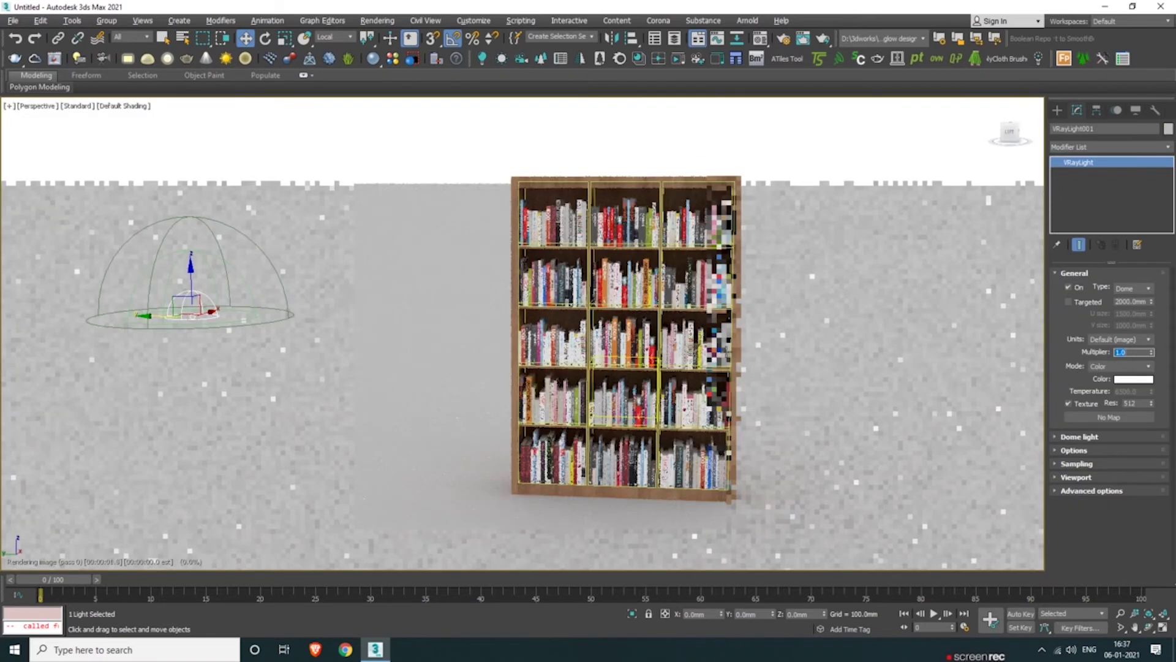
Try the dome light's Invisible option, restore it to off, and disable Affect reflections and Affect specular.
{"action": "left_click", "coordinate": [1073, 450]}
{"action": "scroll", "coordinate": [1084, 455], "scroll_direction": "down", "scroll_amount": 2}
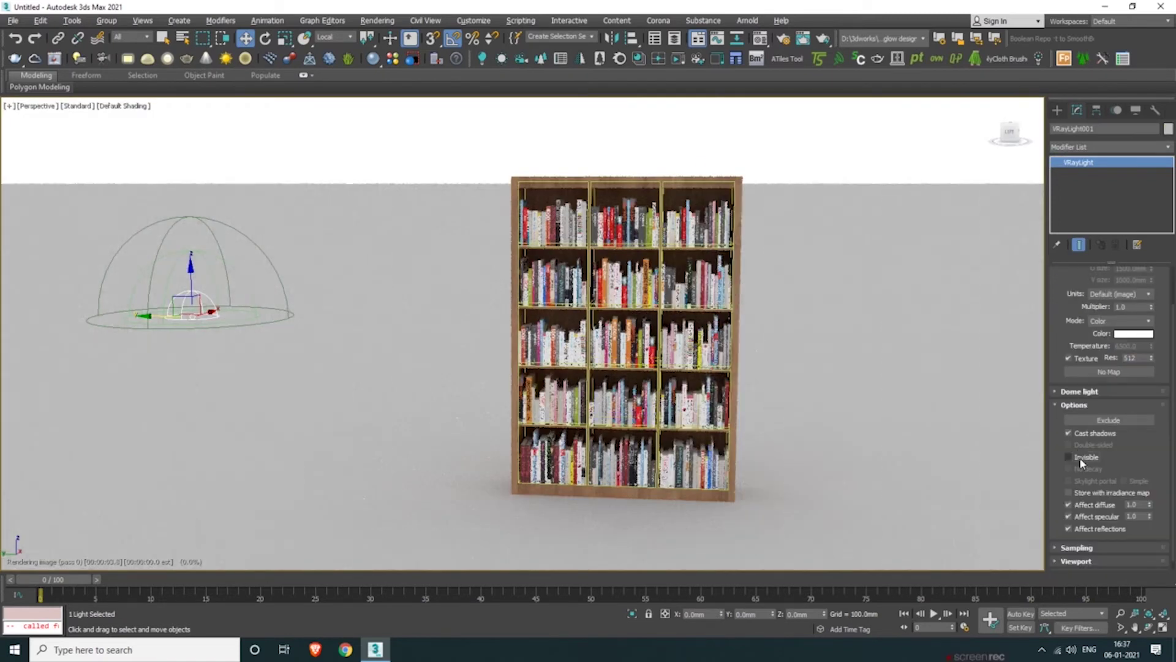
{"action": "left_click", "coordinate": [1079, 457]}
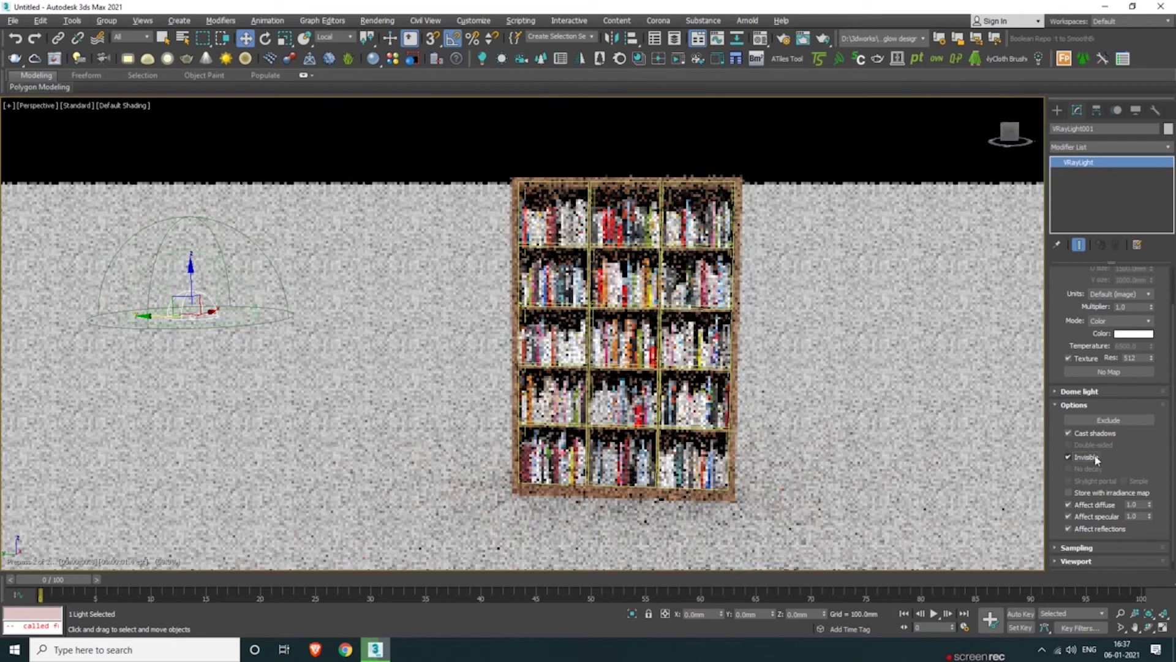
{"action": "left_click", "coordinate": [1125, 456]}
{"action": "left_click", "coordinate": [1068, 528]}
{"action": "left_click", "coordinate": [1068, 516]}
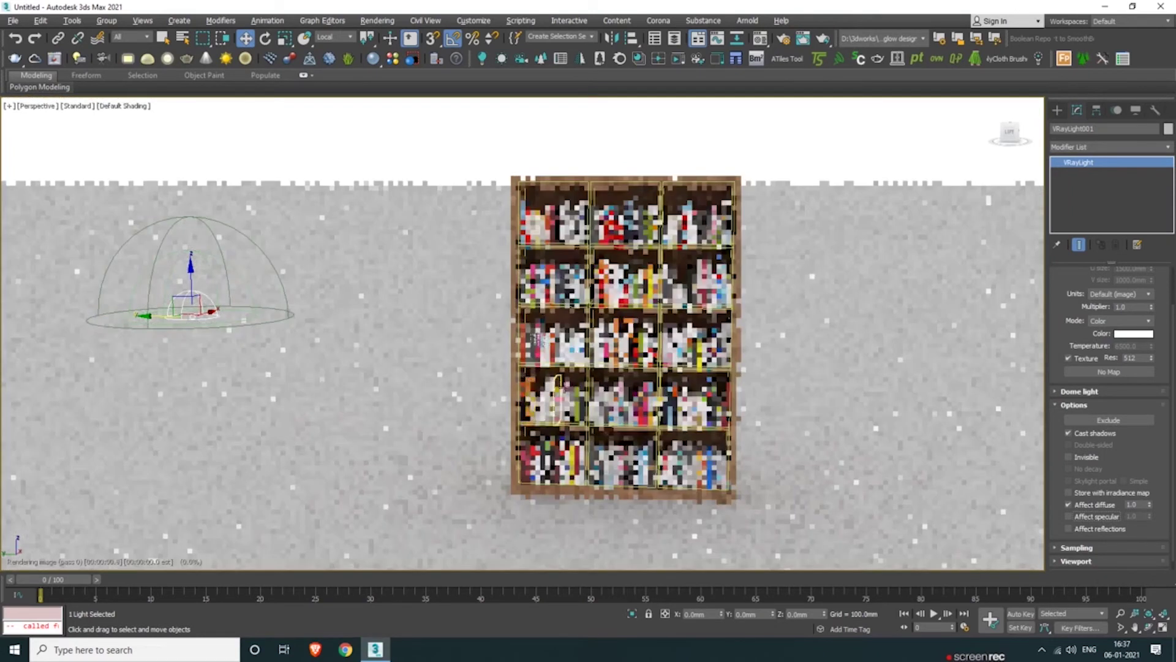
Inspect the bookcase's V-Ray IPR render at an oblique angle and up close, and clear the book selection.
{"action": "left_click", "coordinate": [553, 459]}
{"action": "middle_click_drag", "start_coordinate": [553, 459], "coordinate": [690, 279], "text": "alt"}
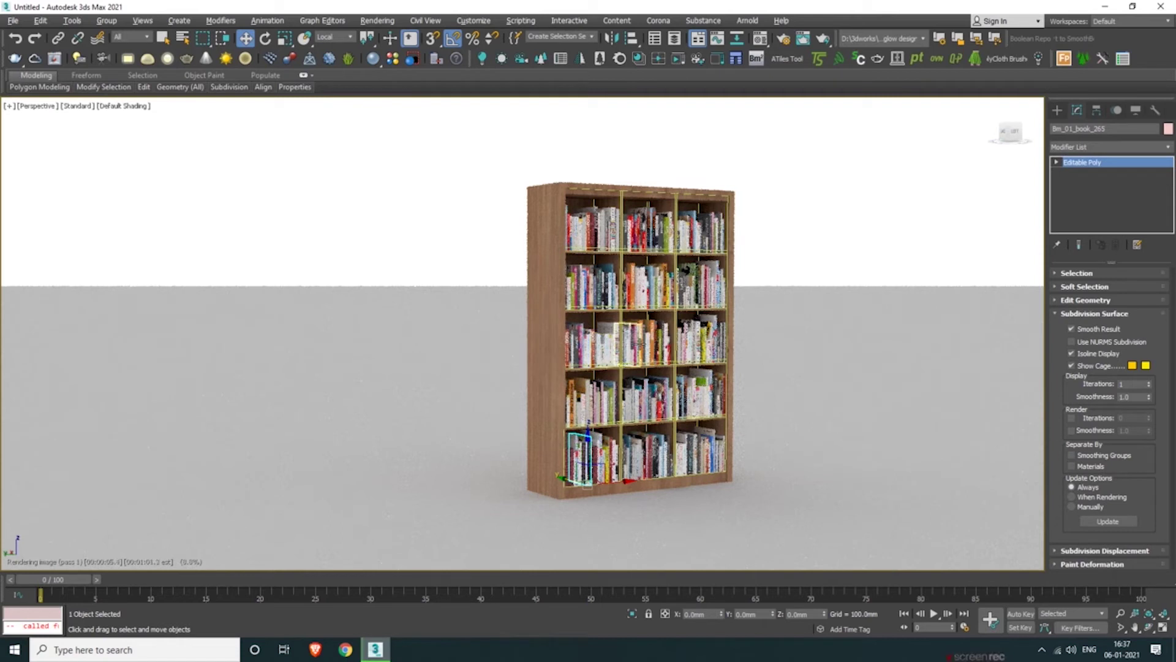
{"action": "scroll", "coordinate": [614, 354], "scroll_direction": "up", "scroll_amount": 2}
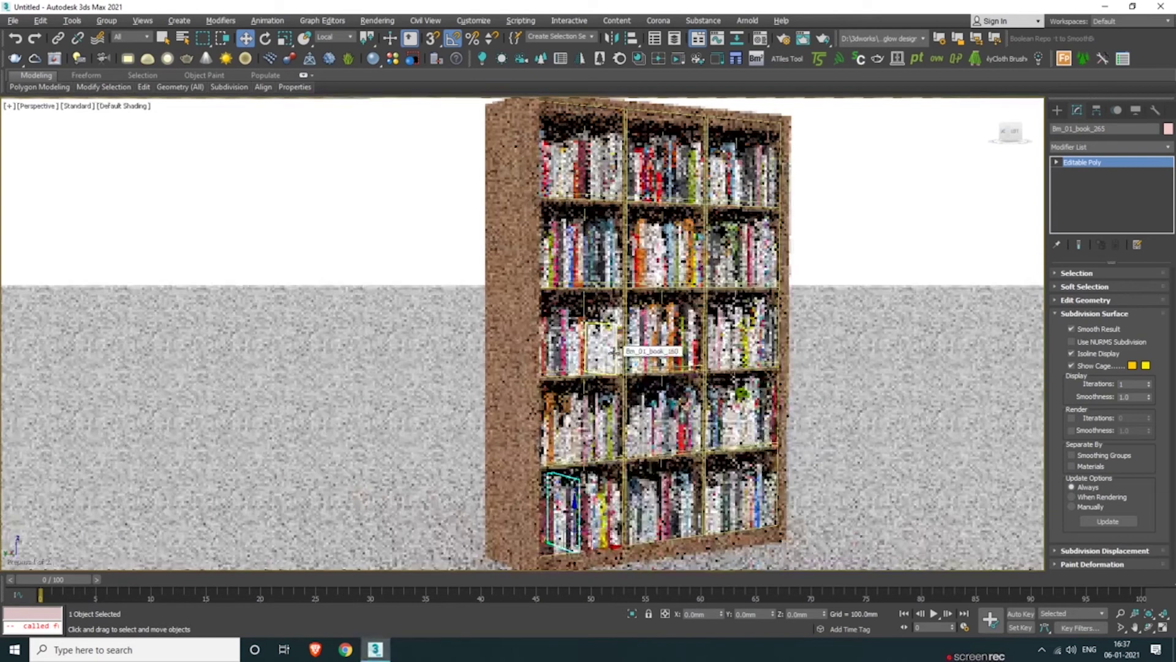
{"action": "scroll", "coordinate": [615, 353], "scroll_direction": "down", "scroll_amount": 2}
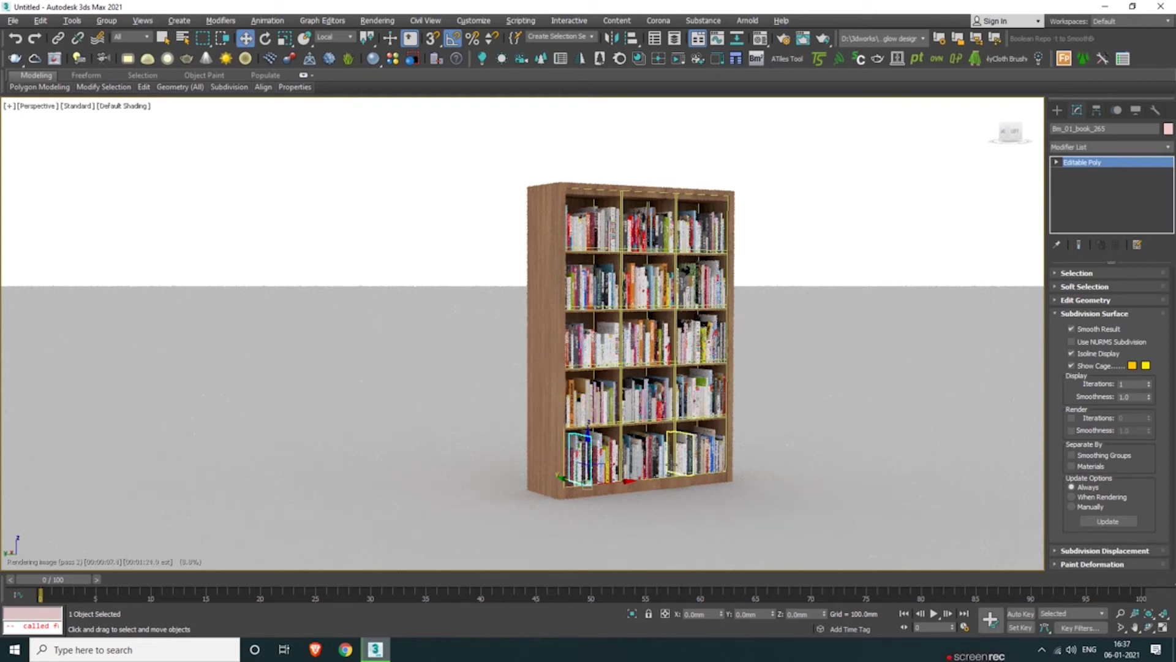
{"action": "left_click", "coordinate": [874, 250]}
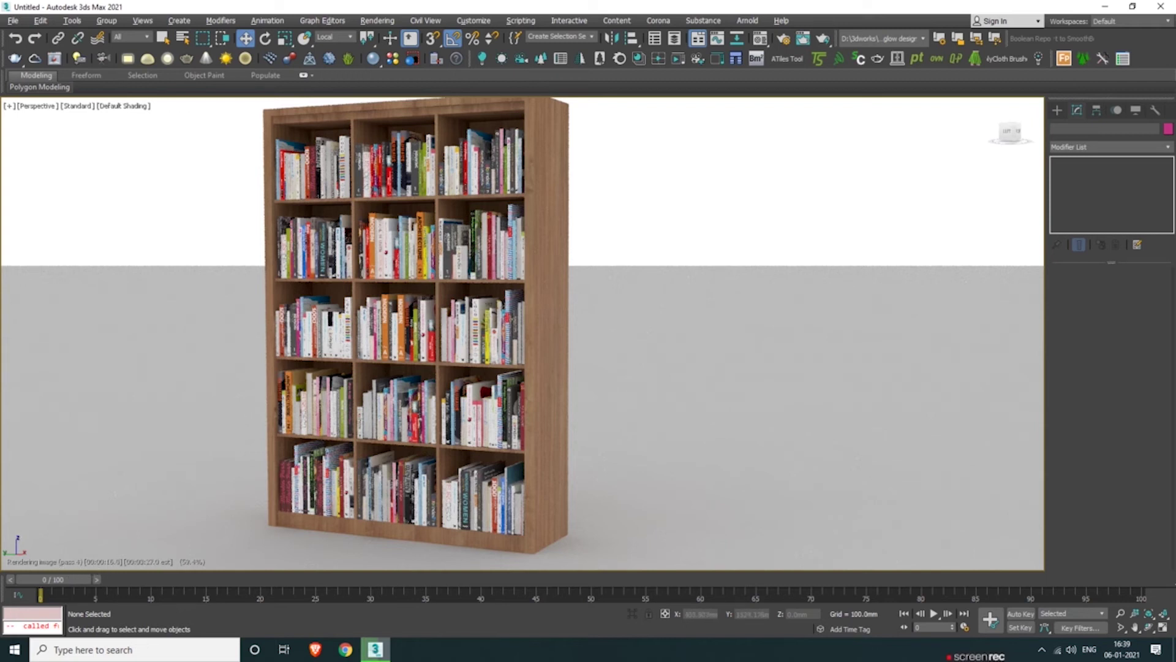
Examine the rendered books and side panels from both sides of the bookcase, finishing with a straight front view.
{"action": "middle_click_drag", "start_coordinate": [461, 310], "coordinate": [626, 413], "text": "alt"}
{"action": "left_click", "coordinate": [1121, 613]}
{"action": "left_click_drag", "start_coordinate": [664, 466], "coordinate": [673, 422]}
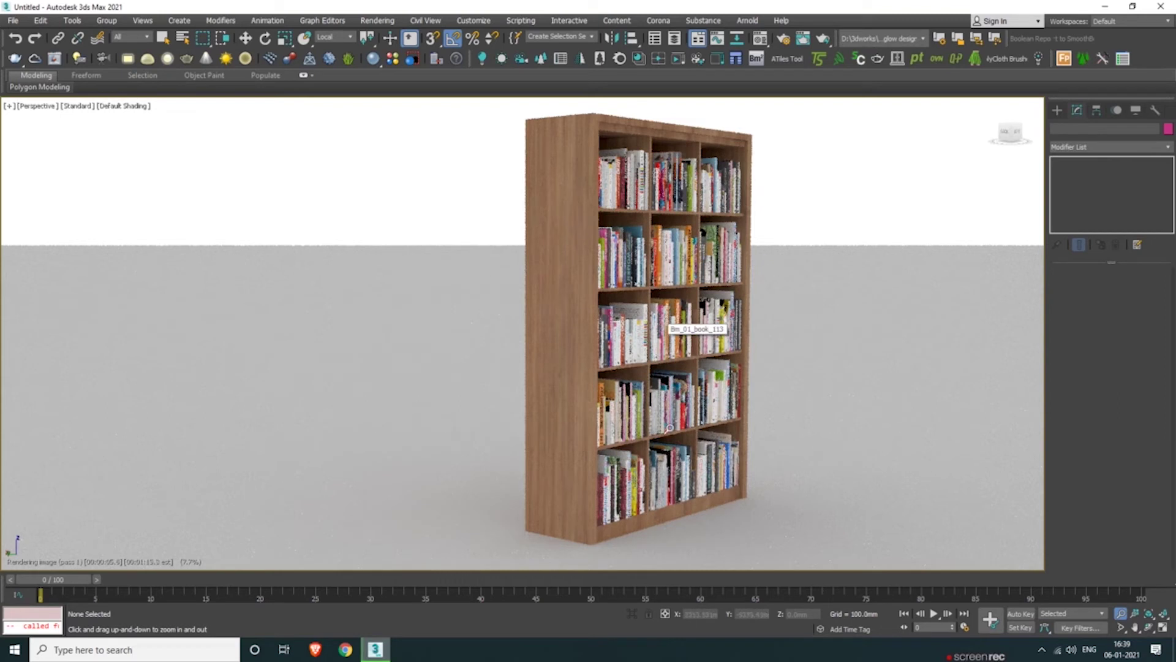
{"action": "left_click", "coordinate": [1148, 628]}
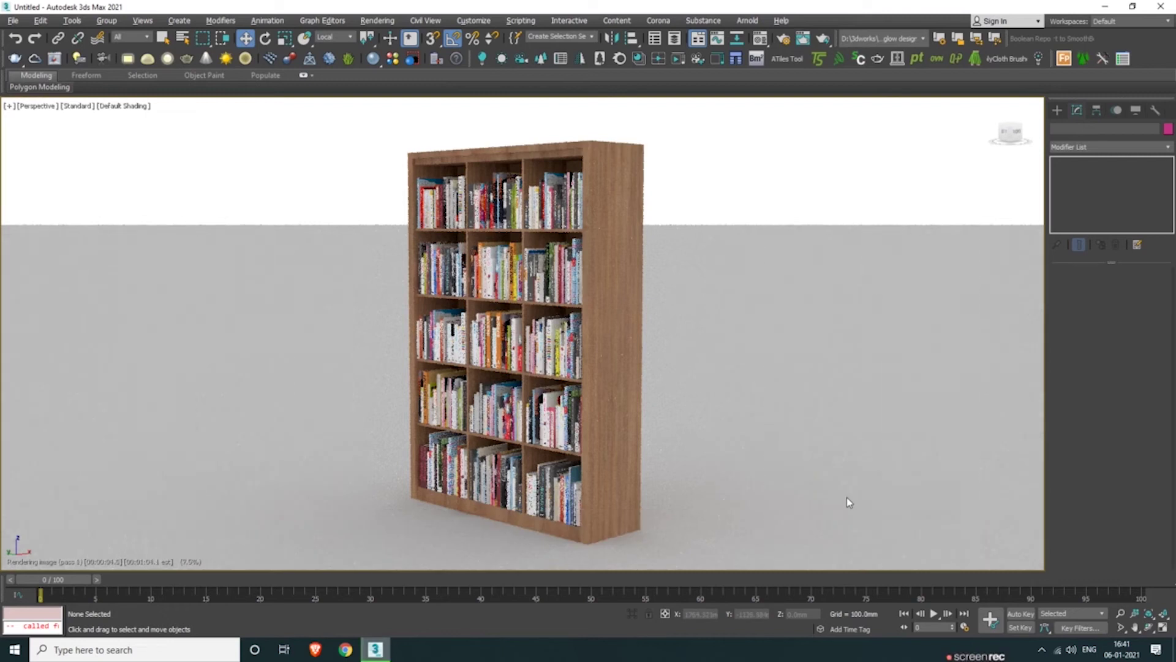
{"action": "left_click", "coordinate": [1147, 629]}
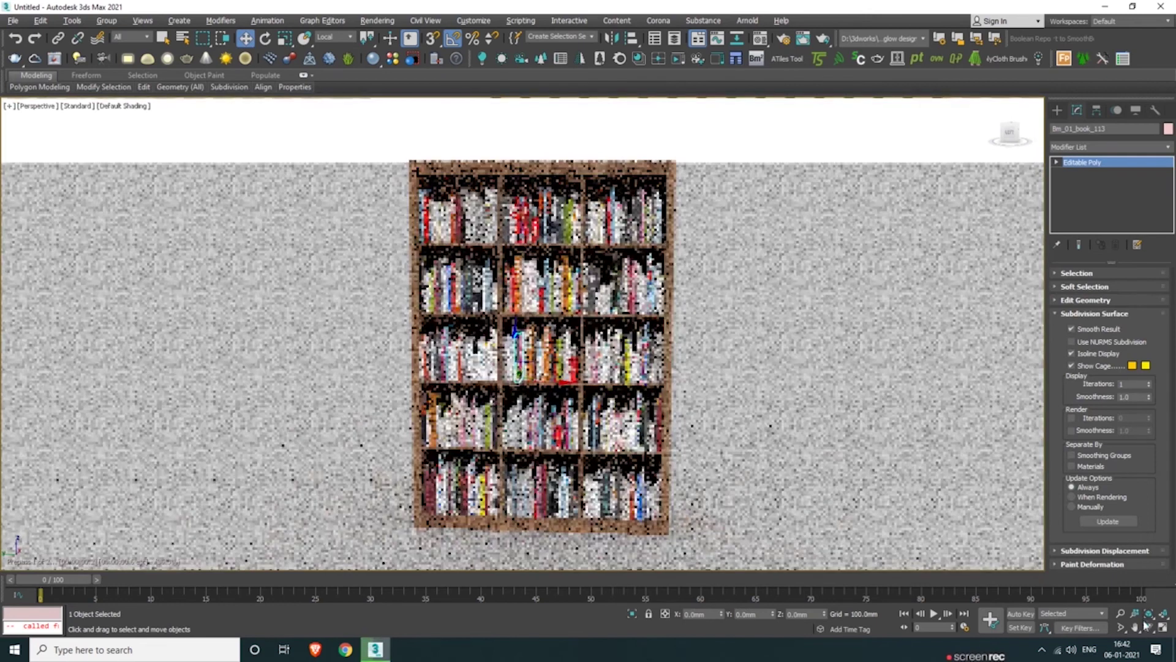
{"action": "left_click", "coordinate": [1148, 626]}
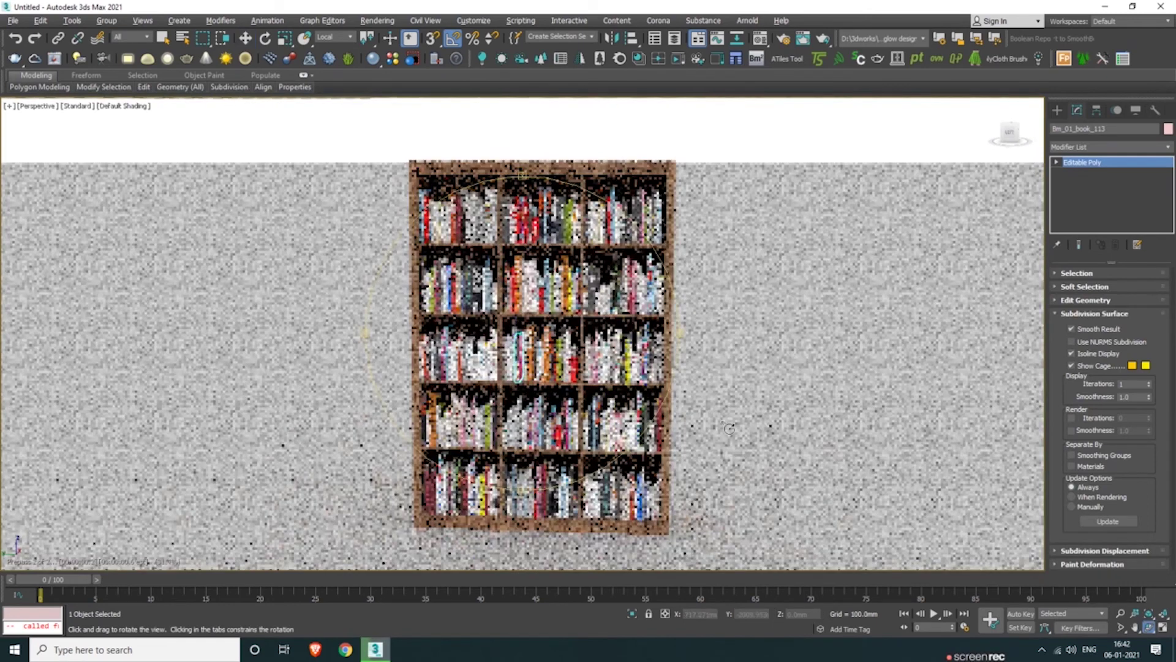
{"action": "left_click_drag", "start_coordinate": [567, 343], "coordinate": [558, 346]}
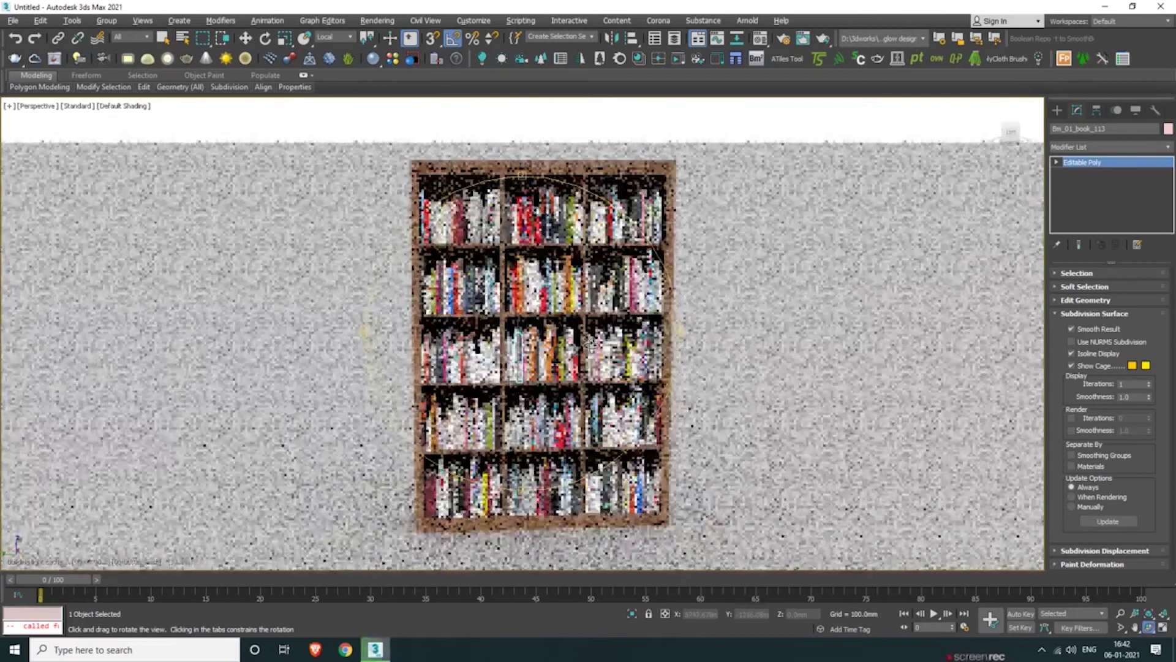
{"action": "left_click_drag", "start_coordinate": [590, 345], "coordinate": [592, 340]}
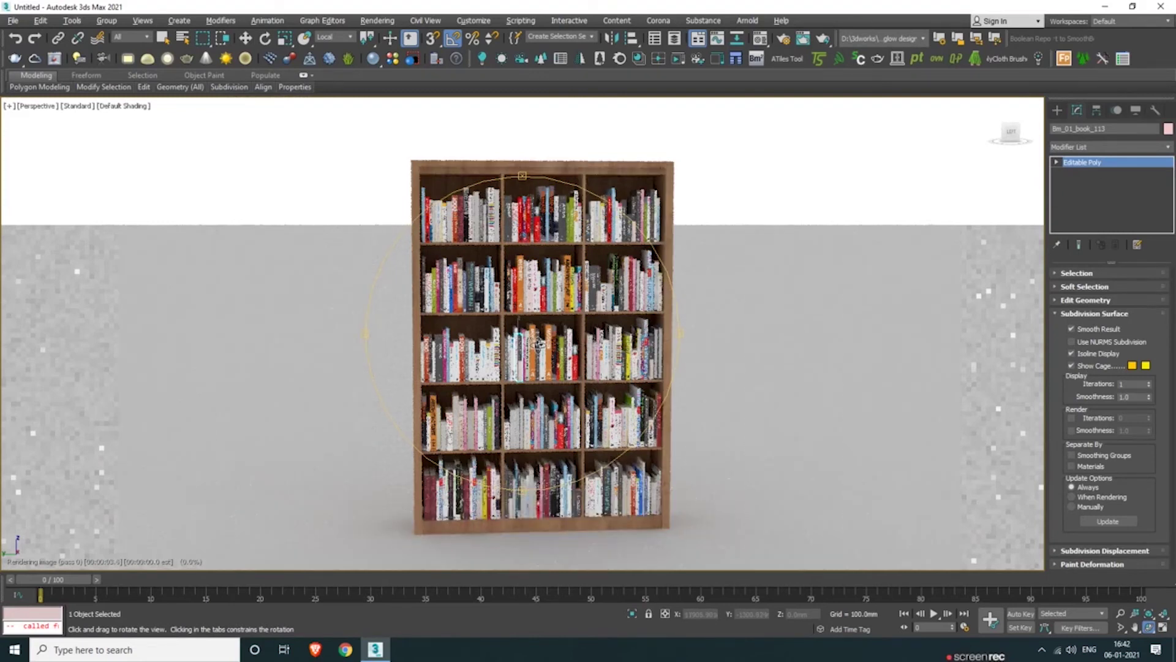
{"action": "key", "text": "w"}
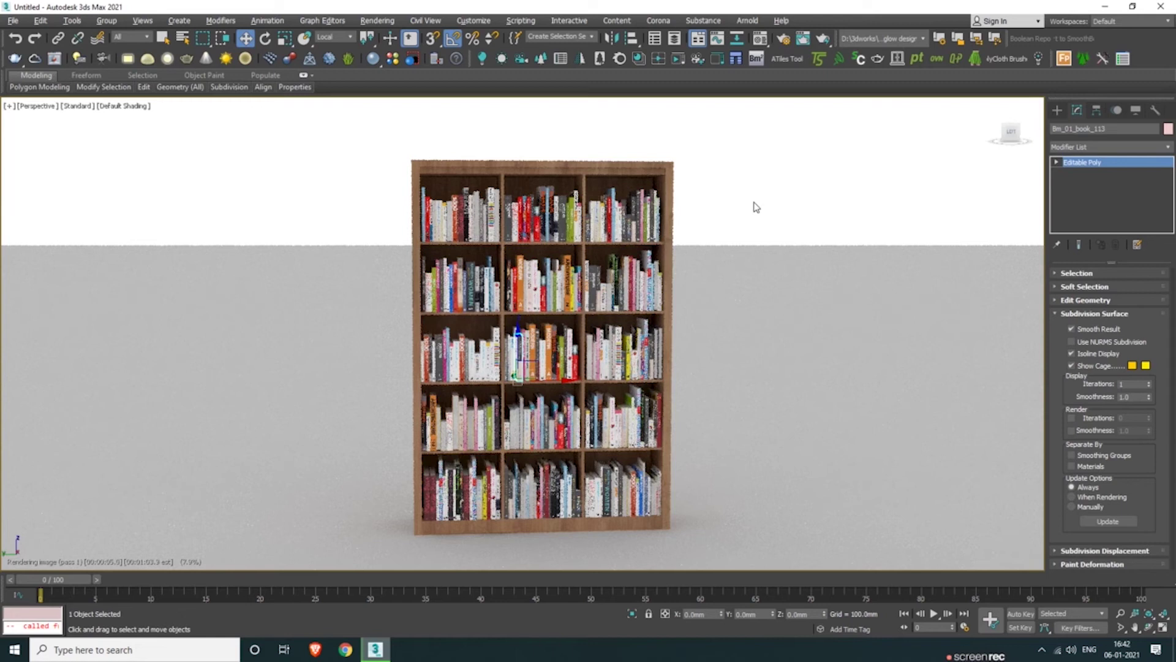
Deselect the book and inspect the wood texture around the bookcase's side and back, ending at the front view.
{"action": "middle_click_drag", "start_coordinate": [757, 207], "coordinate": [441, 367], "text": "alt"}
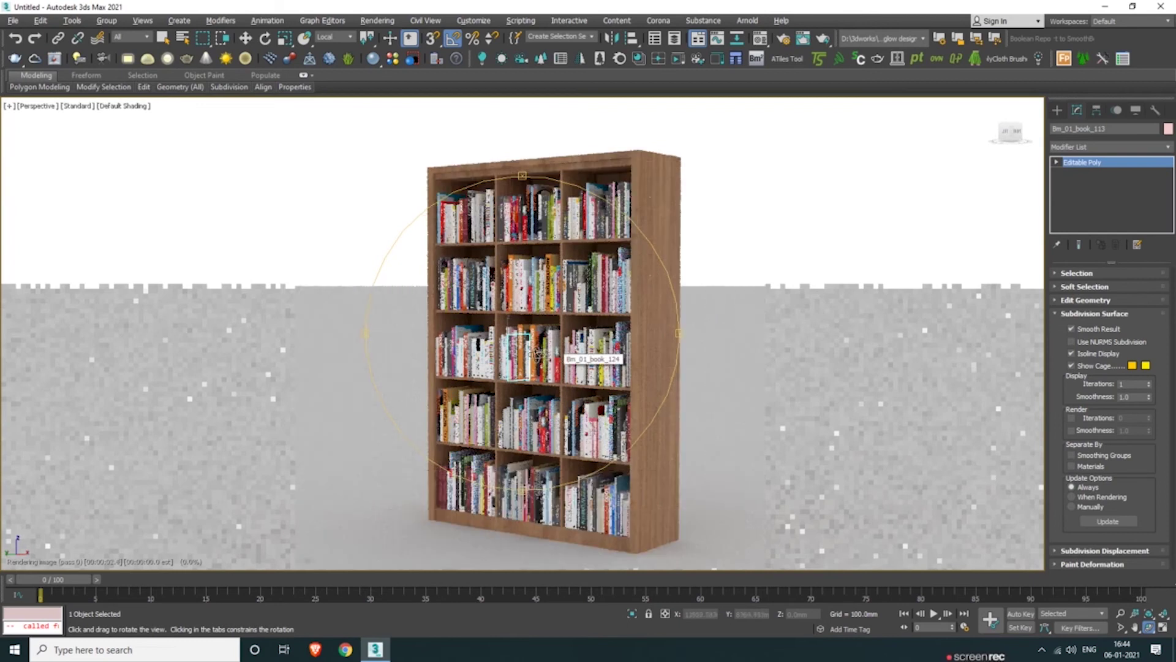
{"action": "left_click", "coordinate": [247, 42]}
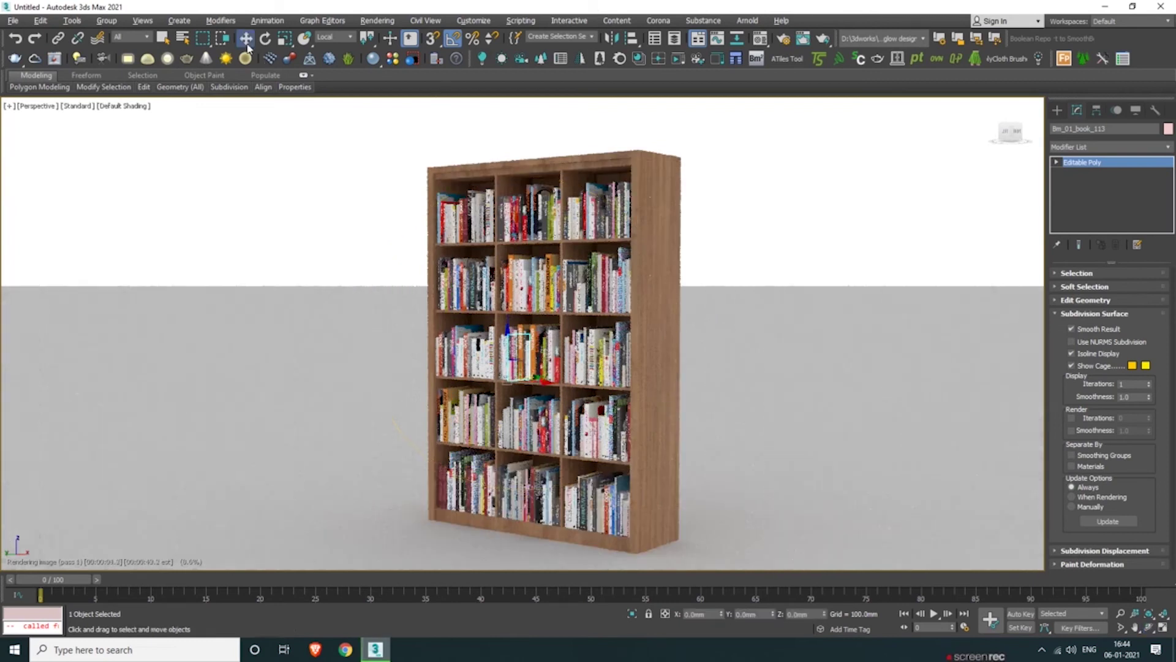
{"action": "left_click", "coordinate": [907, 453]}
{"action": "left_click", "coordinate": [1148, 627]}
{"action": "left_click_drag", "start_coordinate": [576, 351], "coordinate": [538, 333]}
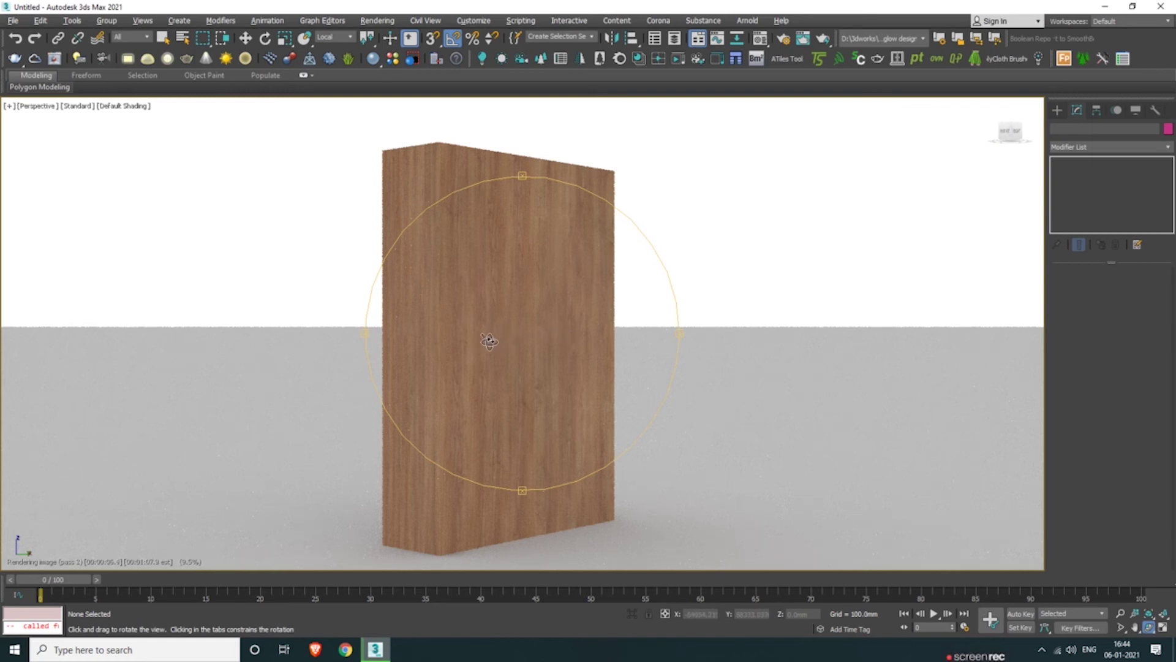
{"action": "left_click_drag", "start_coordinate": [491, 342], "coordinate": [501, 339]}
{"action": "left_click_drag", "start_coordinate": [515, 337], "coordinate": [652, 340]}
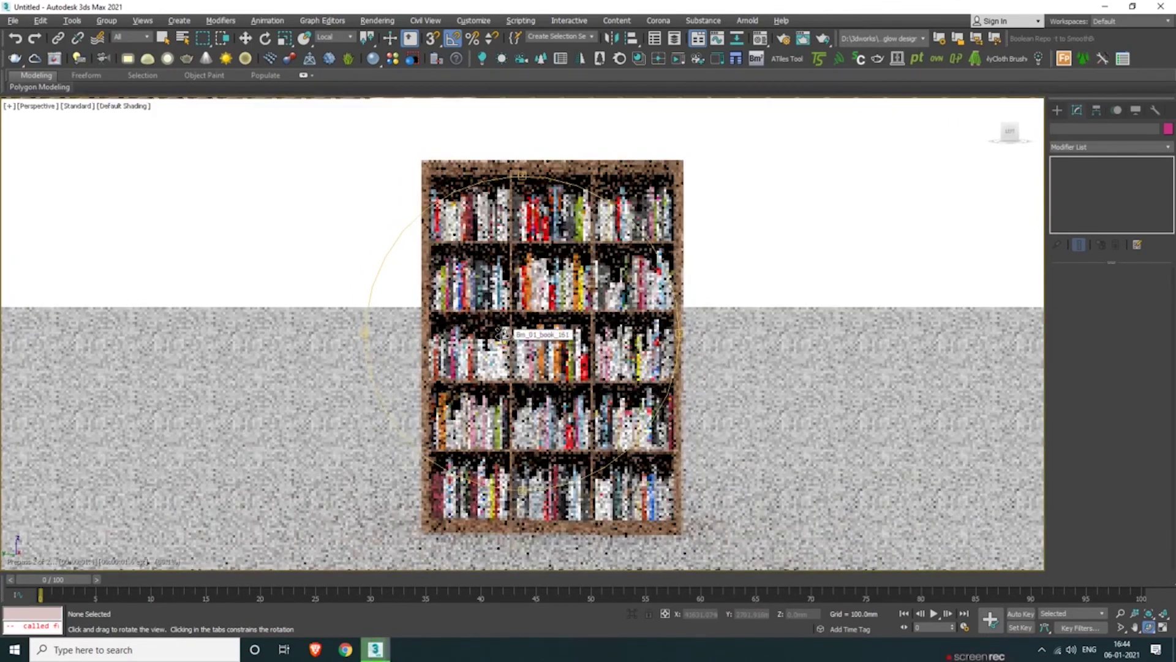
{"action": "left_click", "coordinate": [245, 42]}
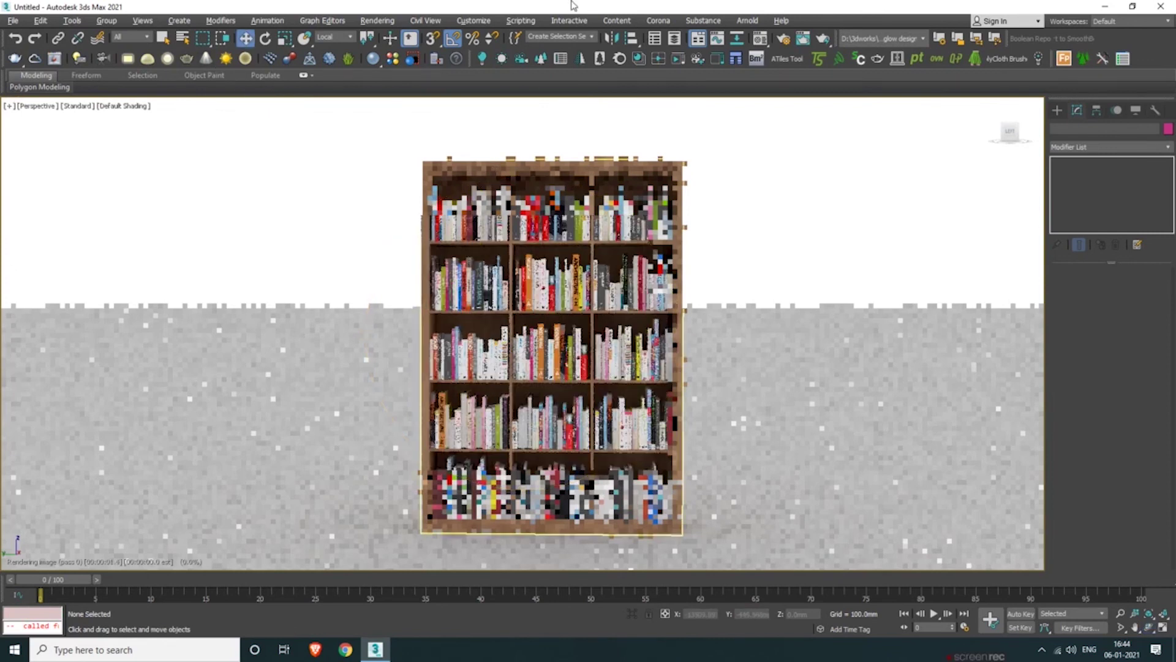